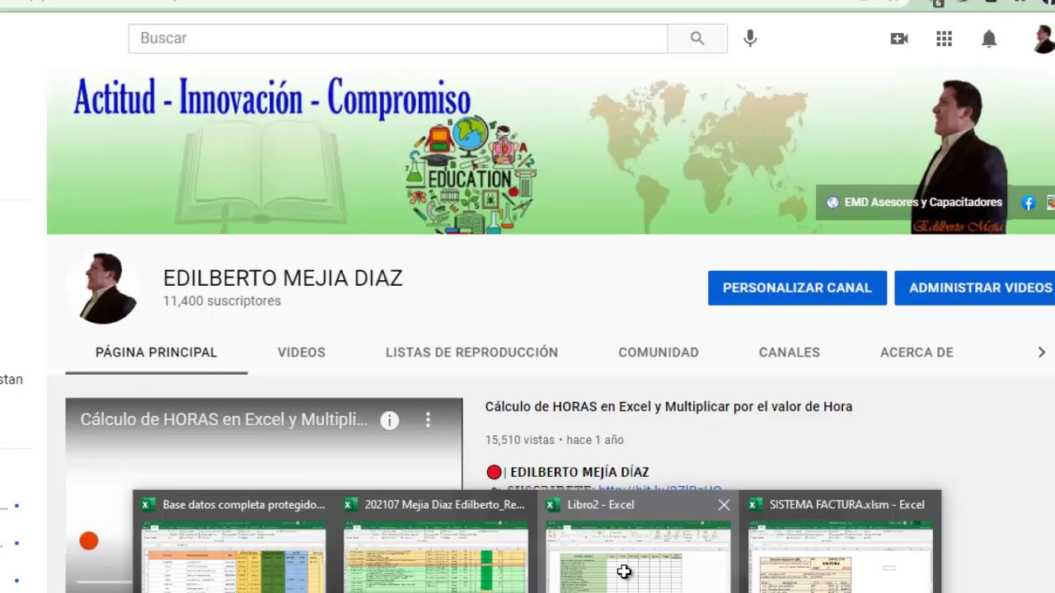
- Switch from YouTube to the Libro2 attendance workbook through the Excel taskbar preview
{"action": "left_click", "coordinate": [590, 544]}
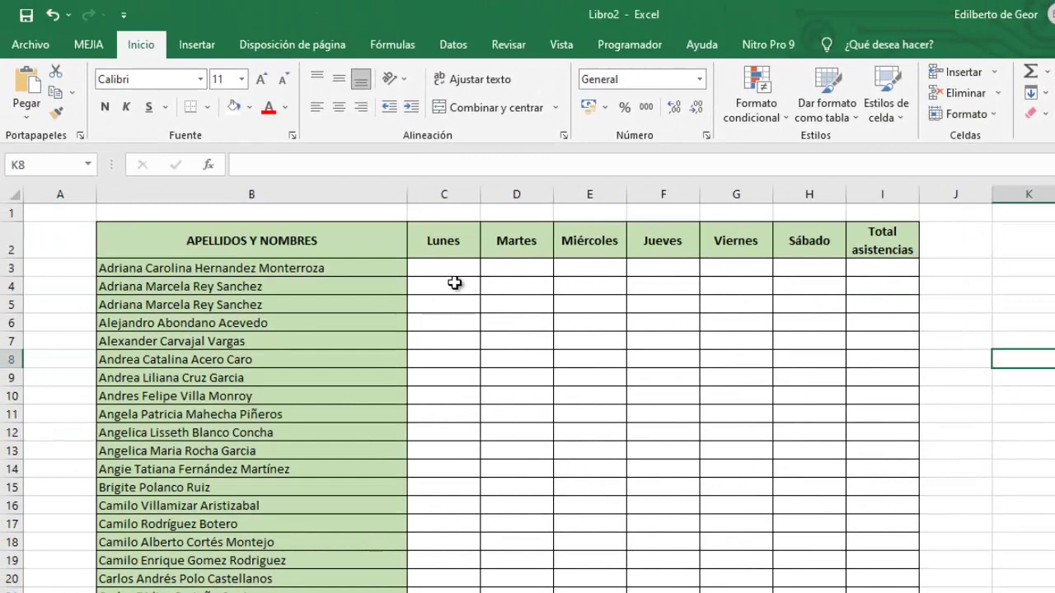
- Select the Lunes attendance range C3:C28
{"action": "left_click", "coordinate": [454, 270]}
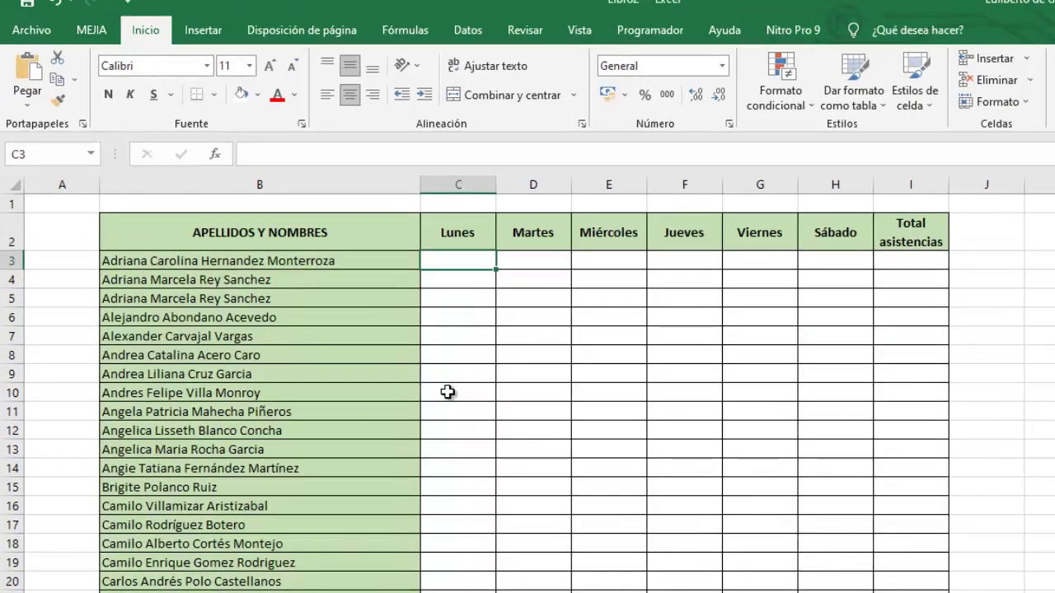
{"action": "scroll", "coordinate": [278, 337], "scroll_direction": "down", "scroll_amount": 3}
{"action": "scroll", "coordinate": [284, 379], "scroll_direction": "up", "scroll_amount": 1}
{"action": "scroll", "coordinate": [288, 390], "scroll_direction": "up", "scroll_amount": 2}
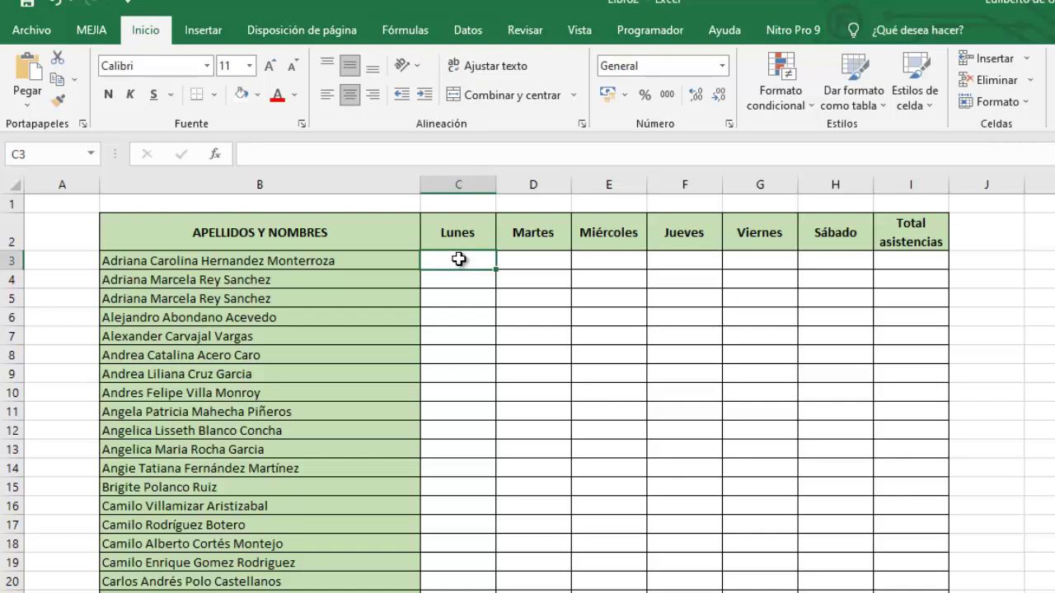
{"action": "mouse_move", "coordinate": [458, 258]}
{"action": "left_mouse_down"}
{"action": "mouse_move", "coordinate": [458, 590]}
{"action": "mouse_move", "coordinate": [471, 553]}
{"action": "left_mouse_up"}
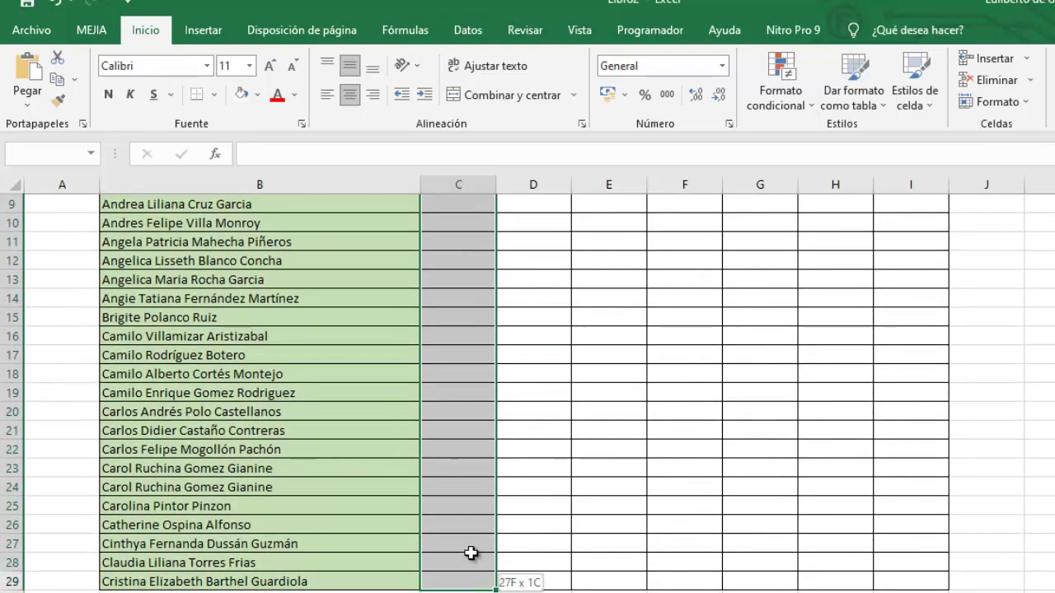
{"action": "scroll", "coordinate": [455, 277], "scroll_direction": "up", "scroll_amount": 3}
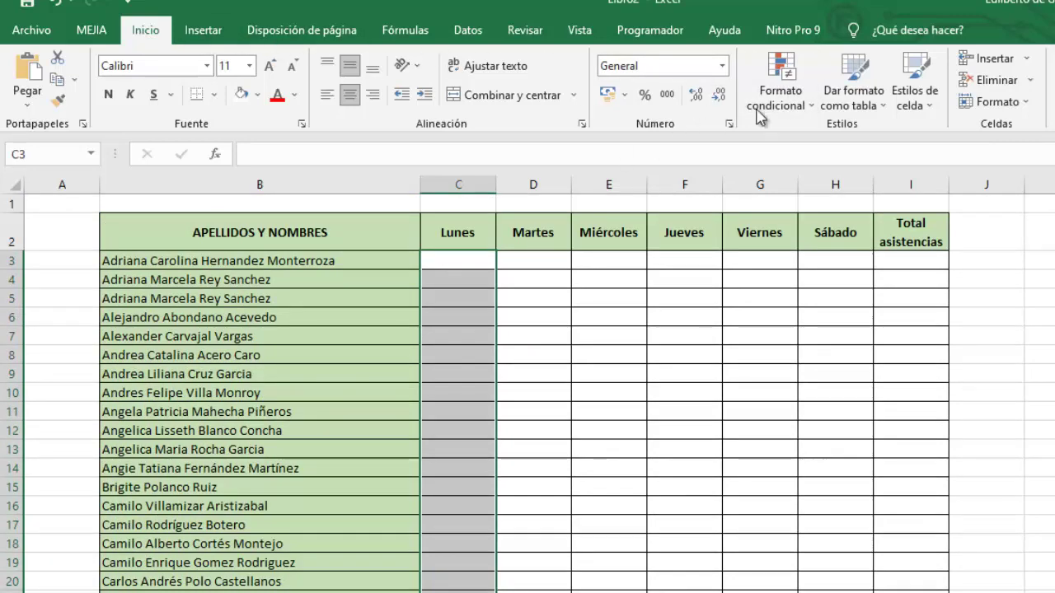
- Add a Conjuntos de iconos rule using the 3 símbolos (sin círculo) check/exclamation/X style
{"action": "left_click", "coordinate": [810, 106]}
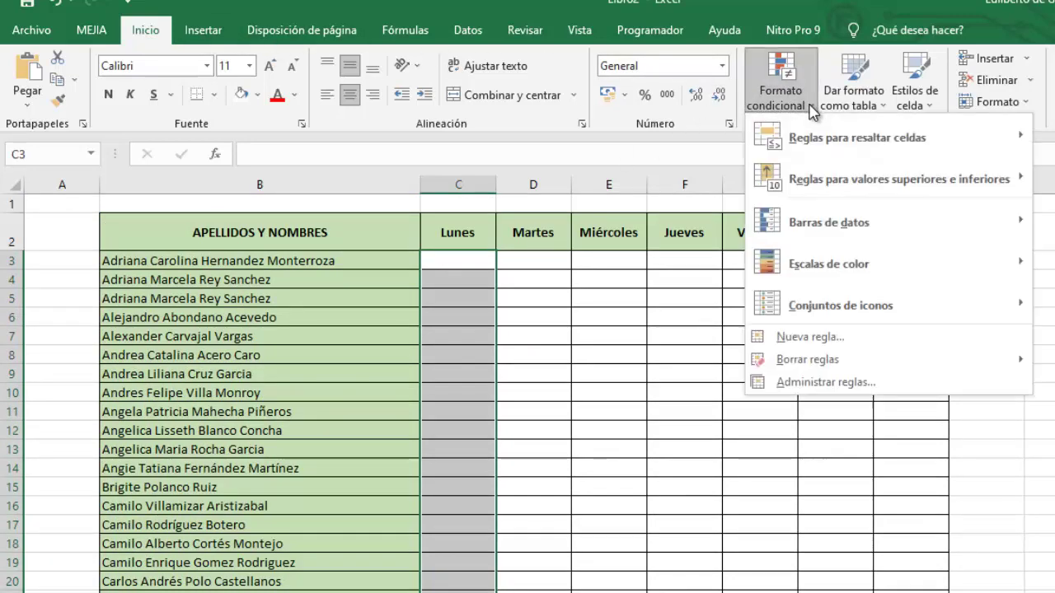
{"action": "left_click", "coordinate": [821, 345]}
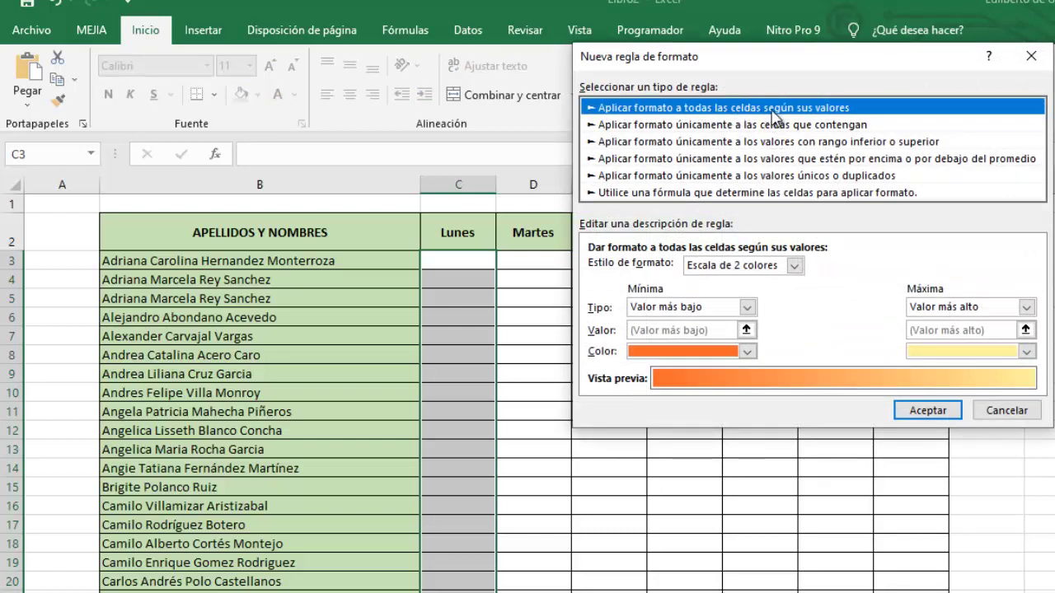
{"action": "left_click", "coordinate": [794, 265]}
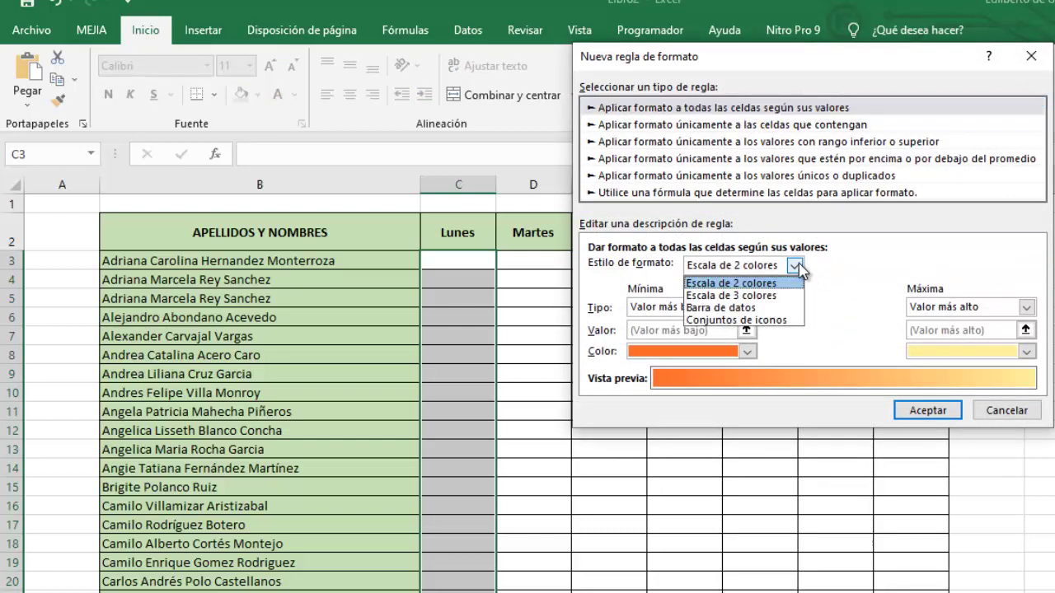
{"action": "left_click", "coordinate": [767, 321]}
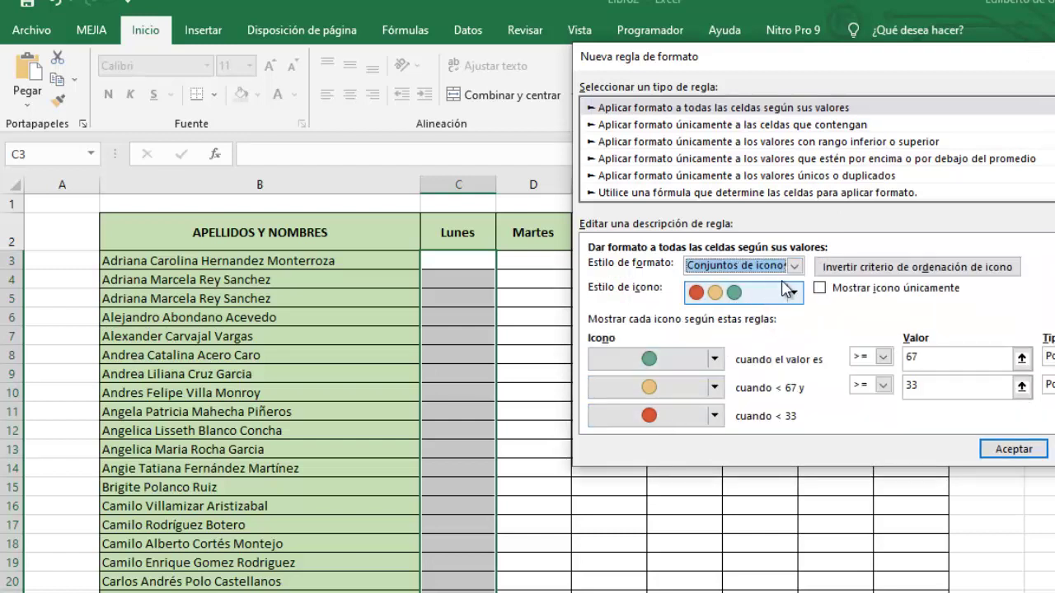
{"action": "left_click", "coordinate": [794, 295]}
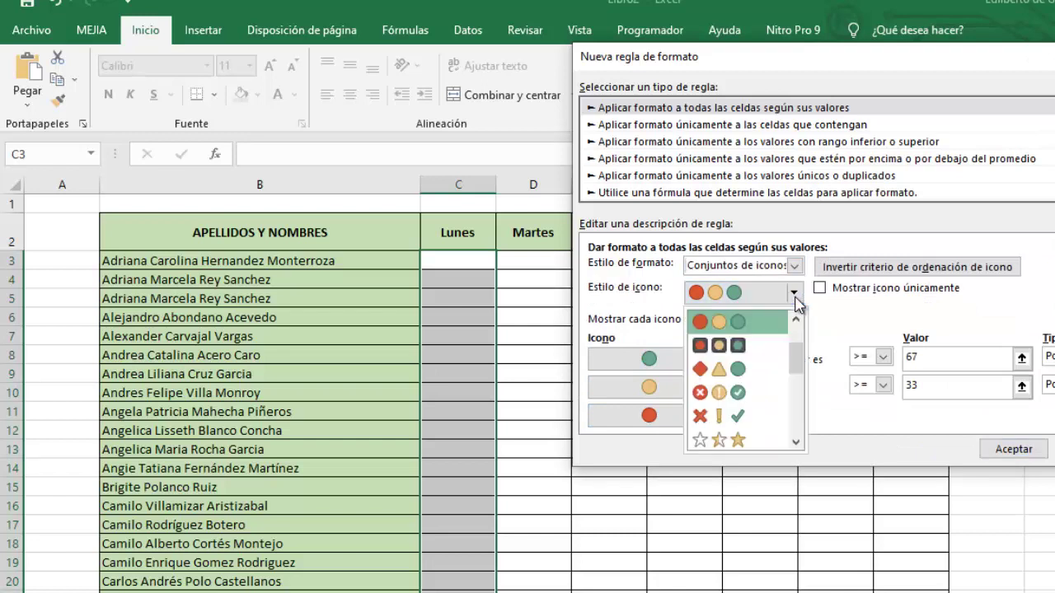
{"action": "left_click", "coordinate": [744, 421]}
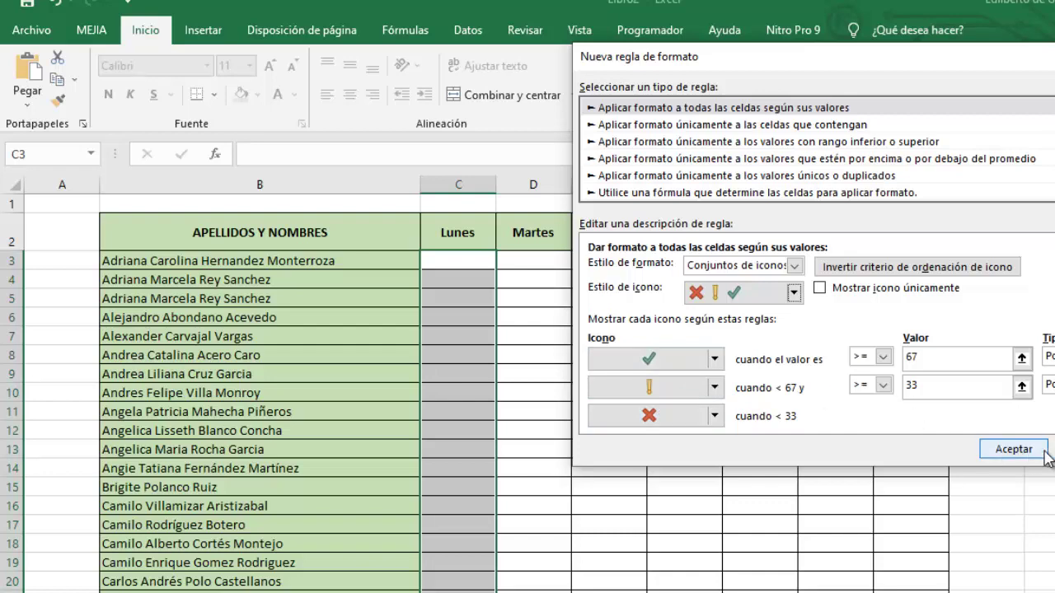
{"action": "left_click", "coordinate": [1013, 449]}
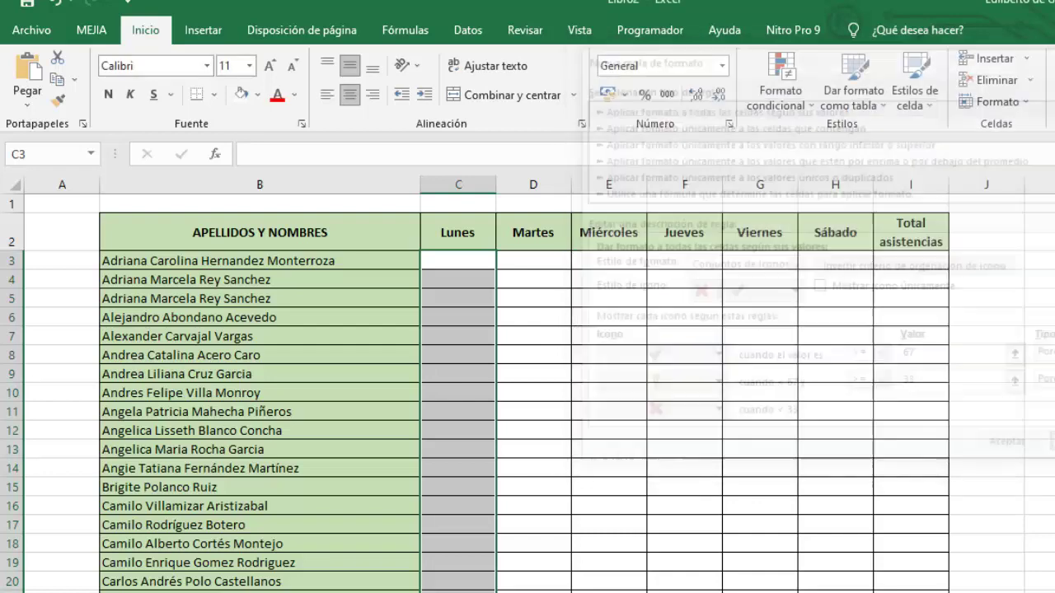
- Apply the Indicadores 3-symbol icon set, then open the conditional formatting rules manager
{"action": "left_click", "coordinate": [807, 107]}
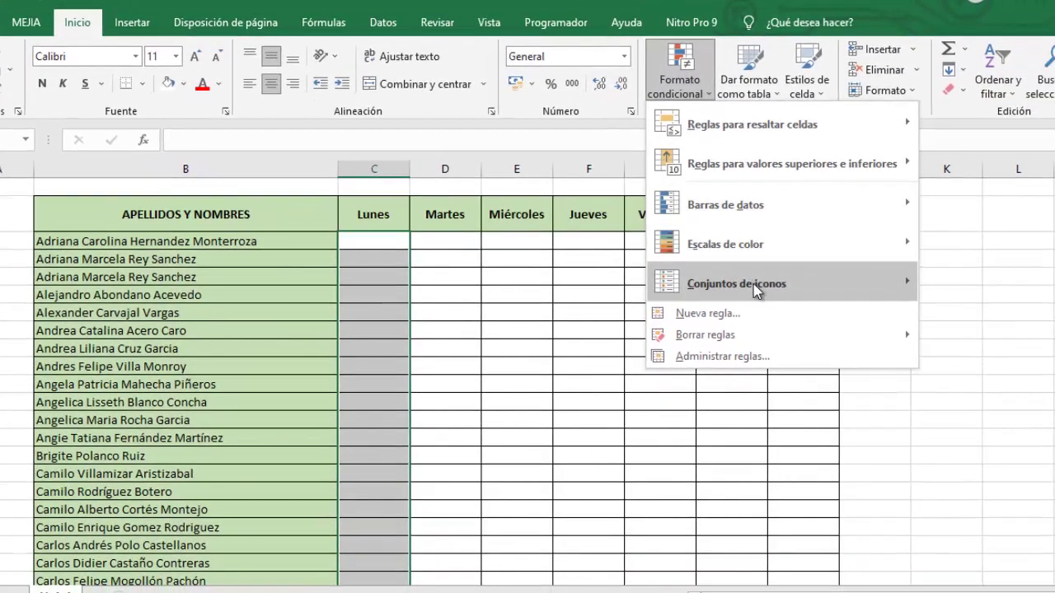
{"action": "mouse_move", "coordinate": [873, 318]}
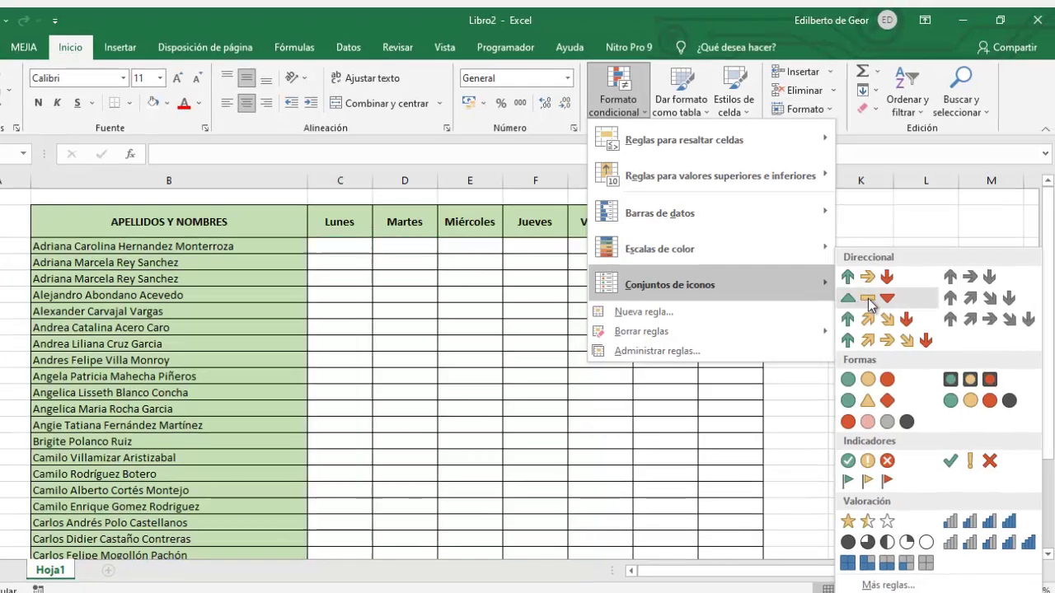
{"action": "left_click", "coordinate": [969, 464]}
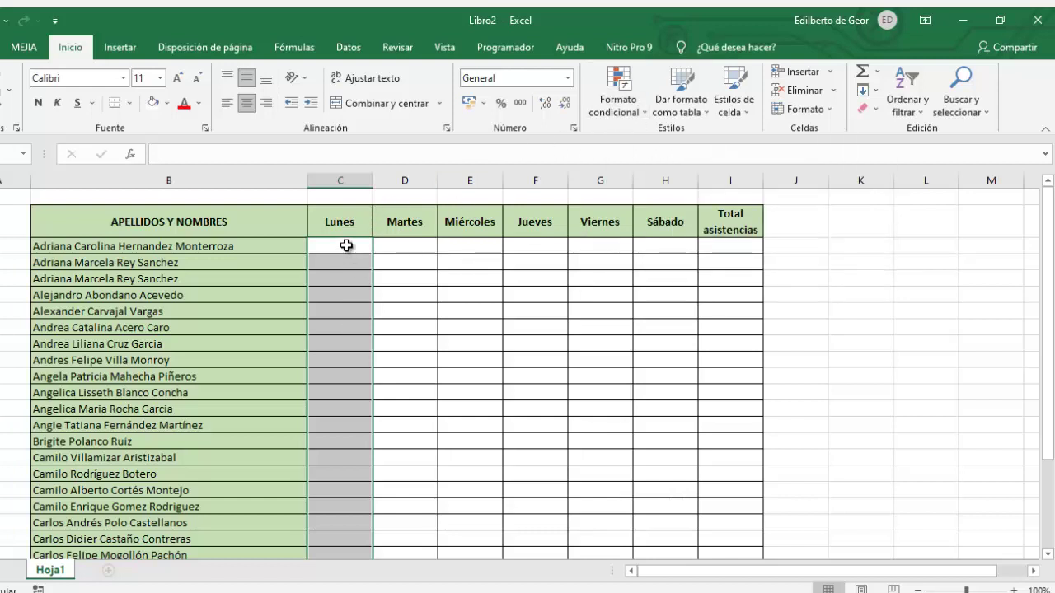
{"action": "left_click", "coordinate": [642, 112]}
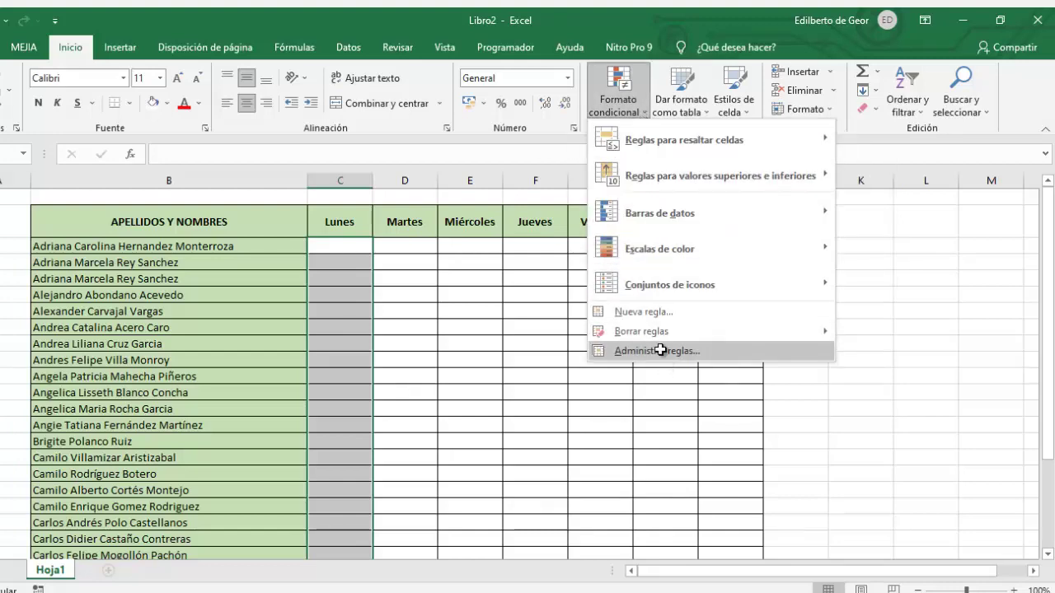
{"action": "left_click", "coordinate": [661, 350]}
- Edit the icon-set rule so both thresholds are 1: check at ≥1, X below
{"action": "left_click", "coordinate": [465, 222]}
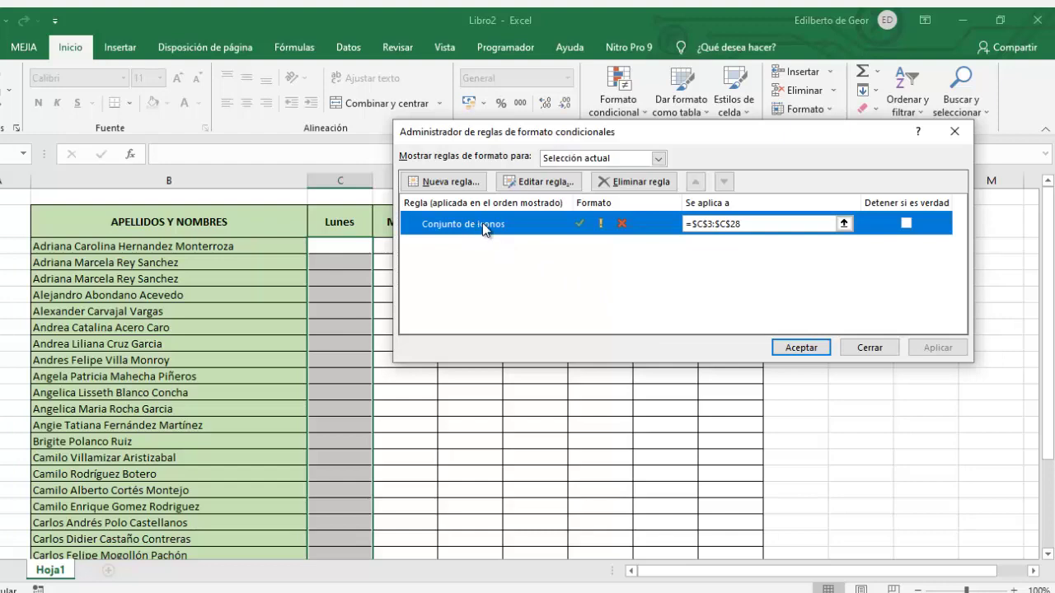
{"action": "left_click", "coordinate": [538, 183]}
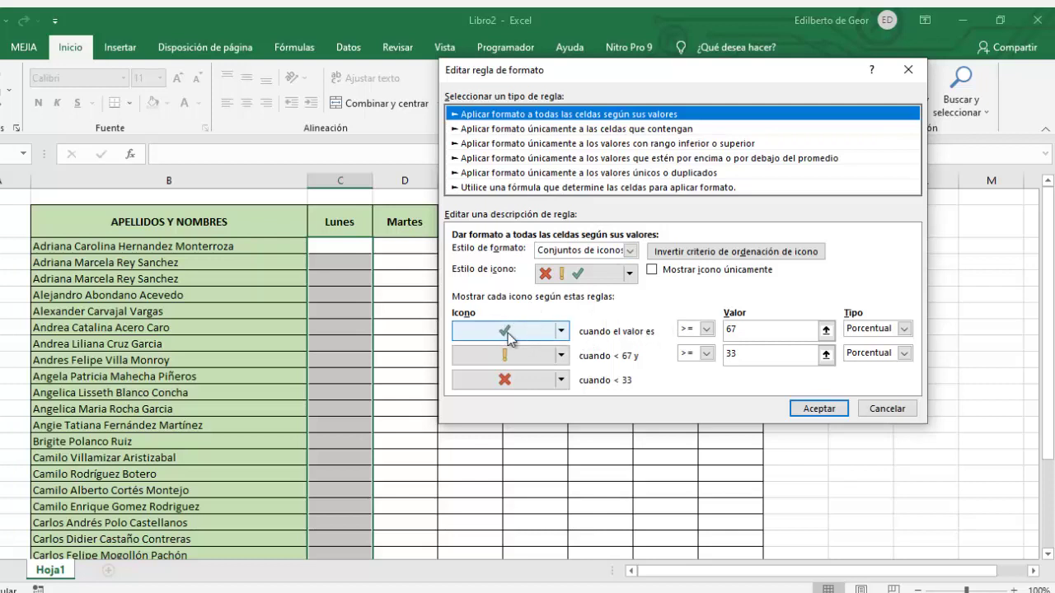
{"action": "left_click", "coordinate": [722, 332]}
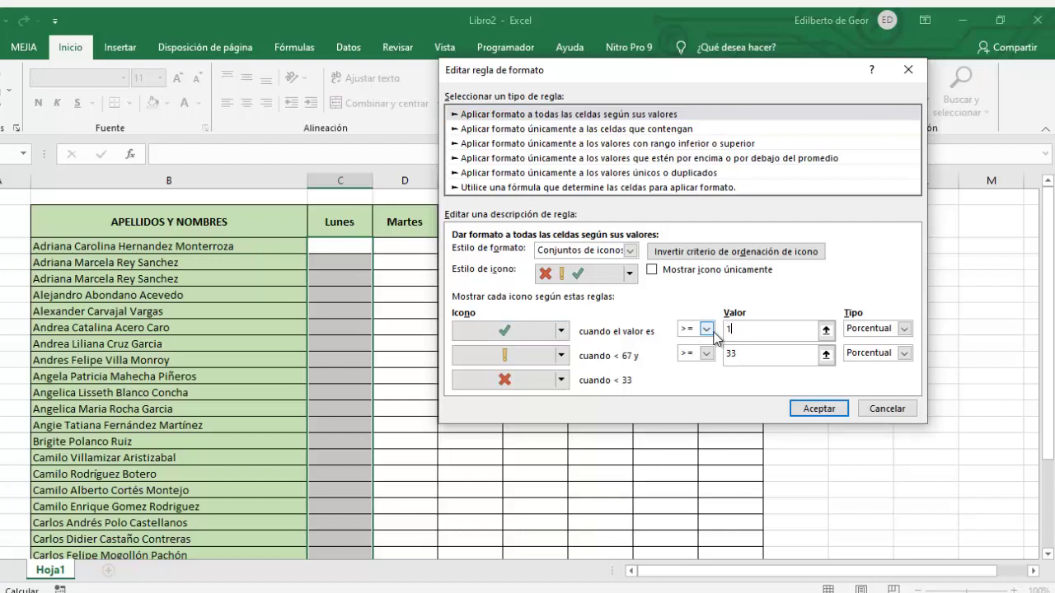
{"action": "type", "text": "1"}
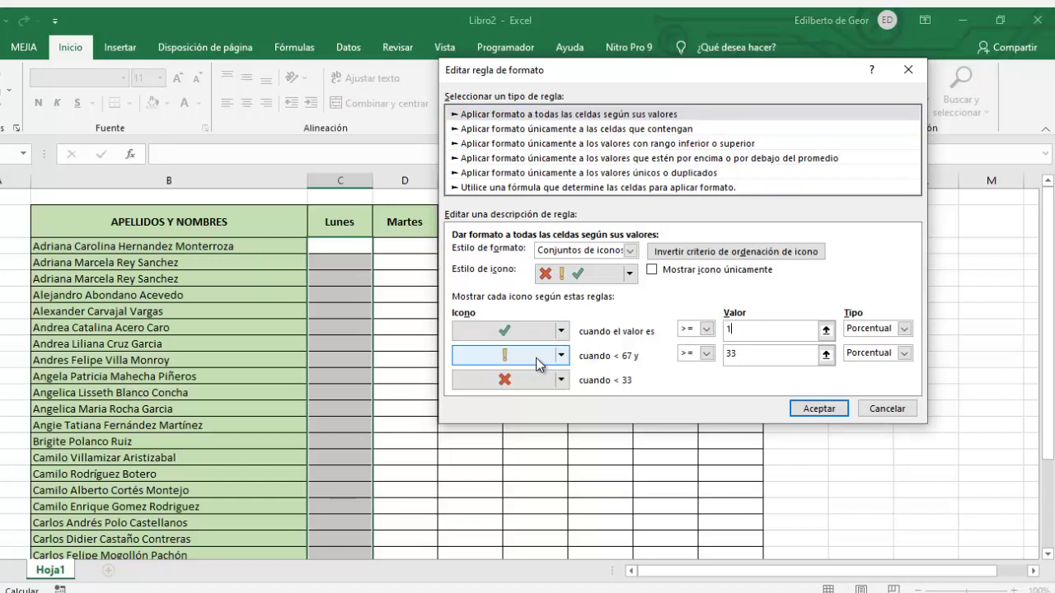
{"action": "left_click", "coordinate": [705, 353]}
{"action": "left_click", "coordinate": [699, 378]}
{"action": "type", "text": "1"}
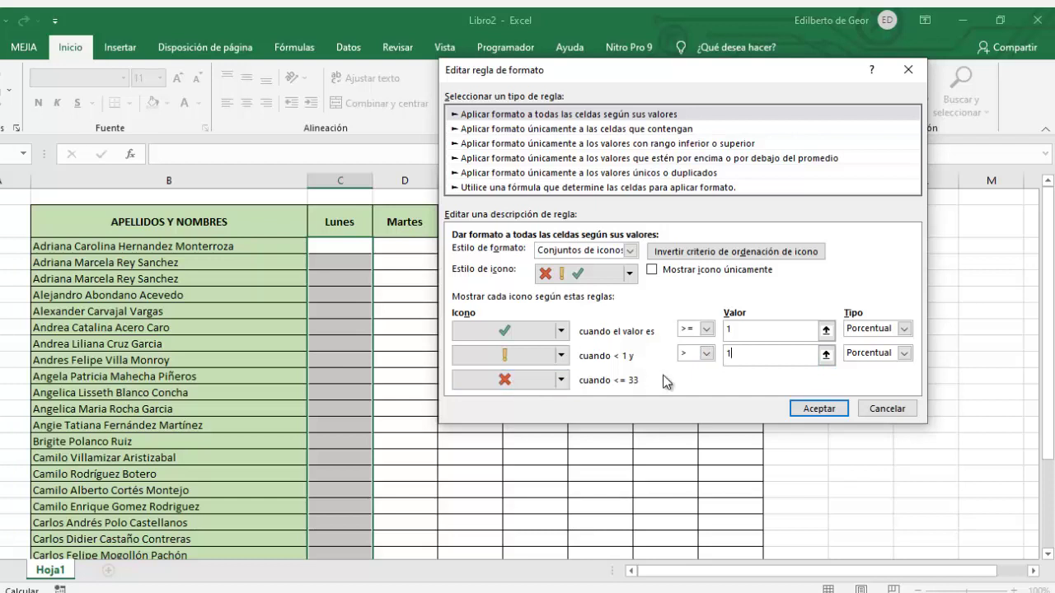
{"action": "key", "text": "Tab"}
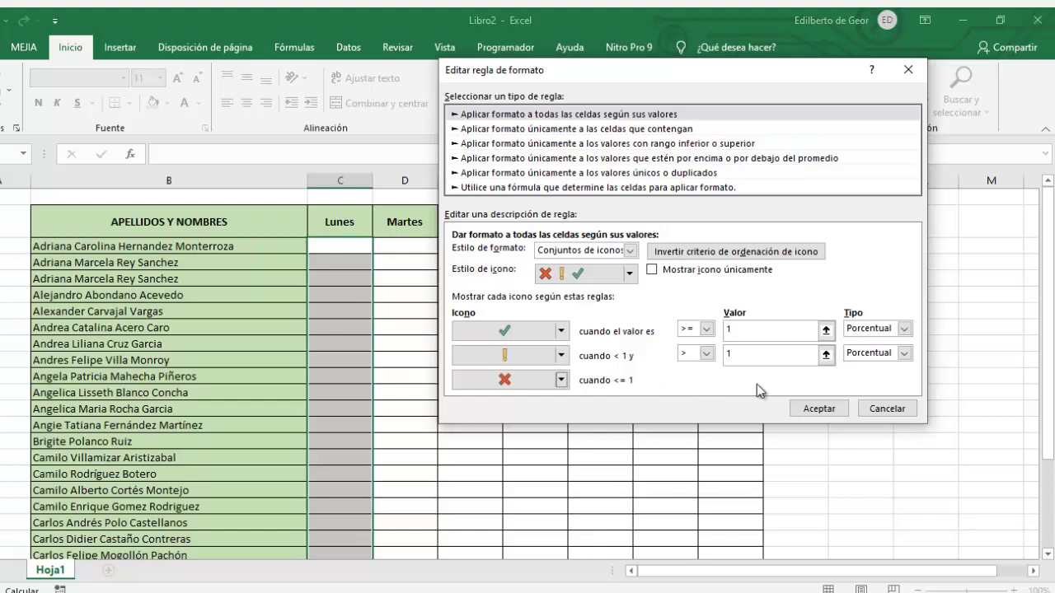
{"action": "left_click", "coordinate": [823, 412]}
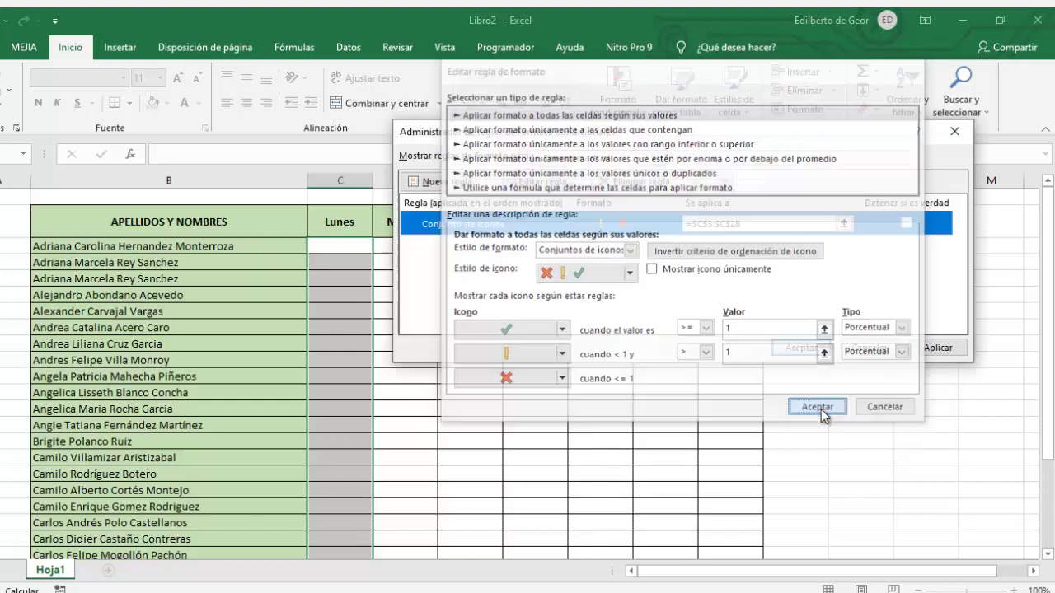
{"action": "left_click", "coordinate": [800, 348]}
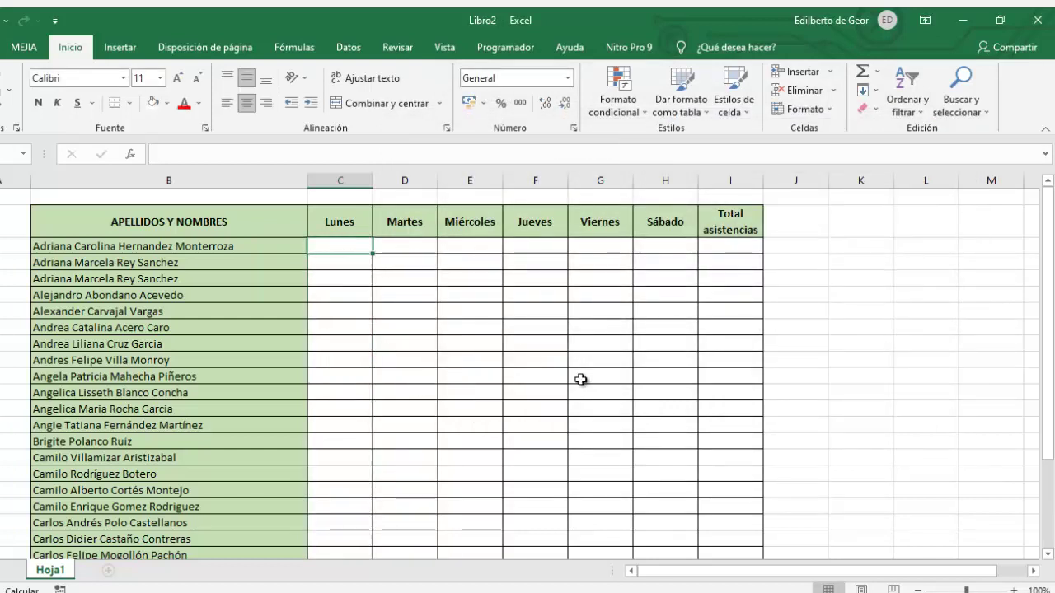
- Enter Lunes attendance 1, 0, 1, 1, 0 for the first five students
{"action": "type", "text": "1"}
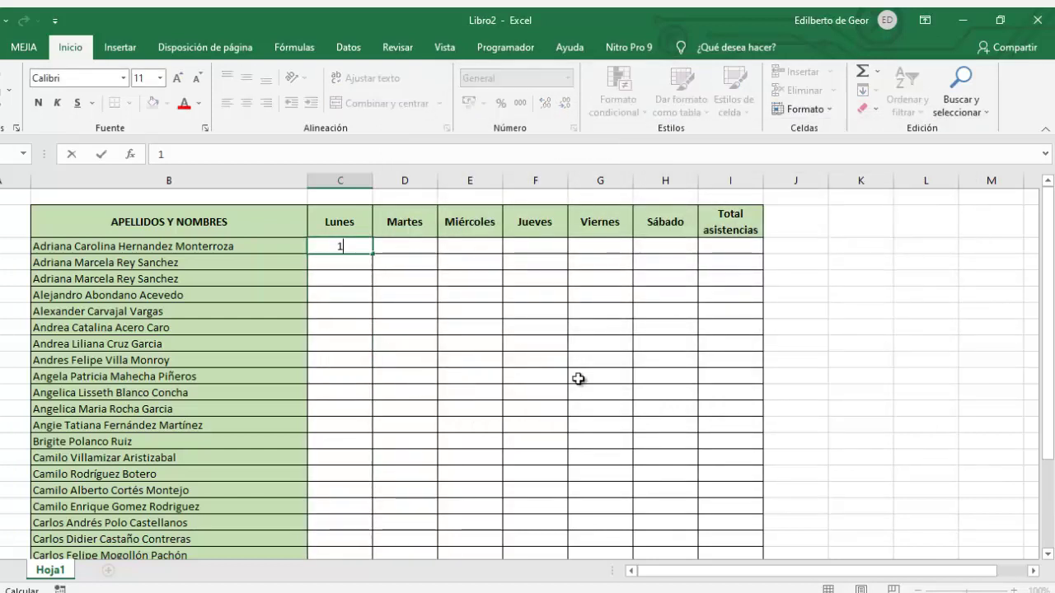
{"action": "key", "text": "Return"}
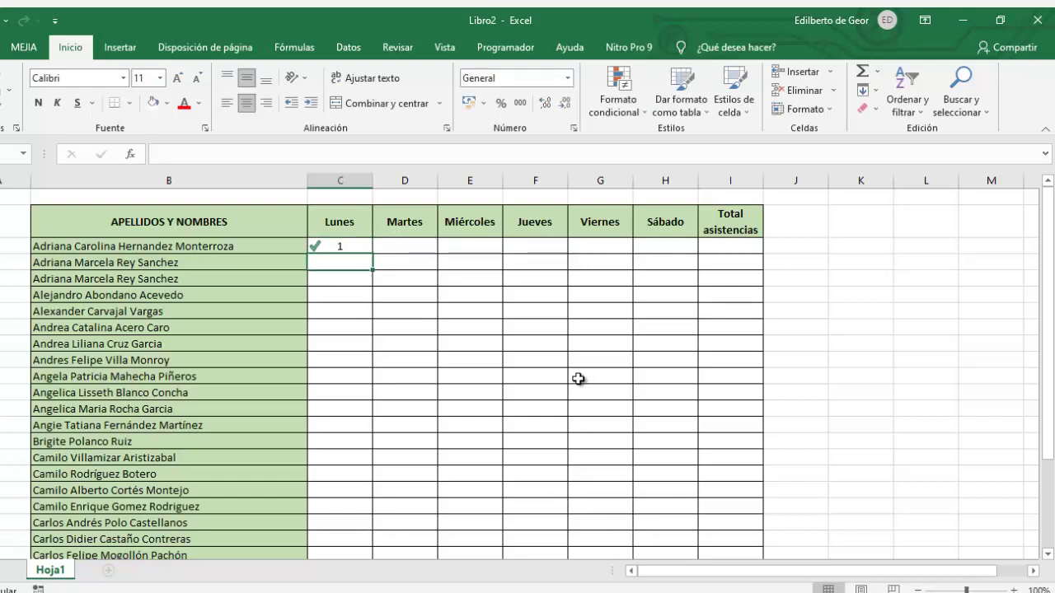
{"action": "type", "text": "0"}
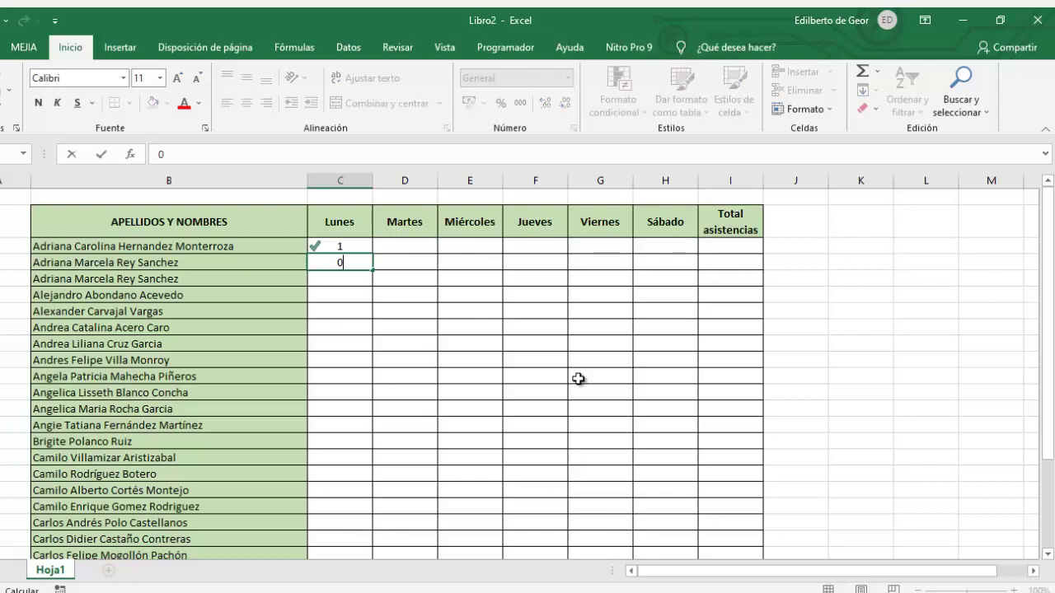
{"action": "key", "text": "Return"}
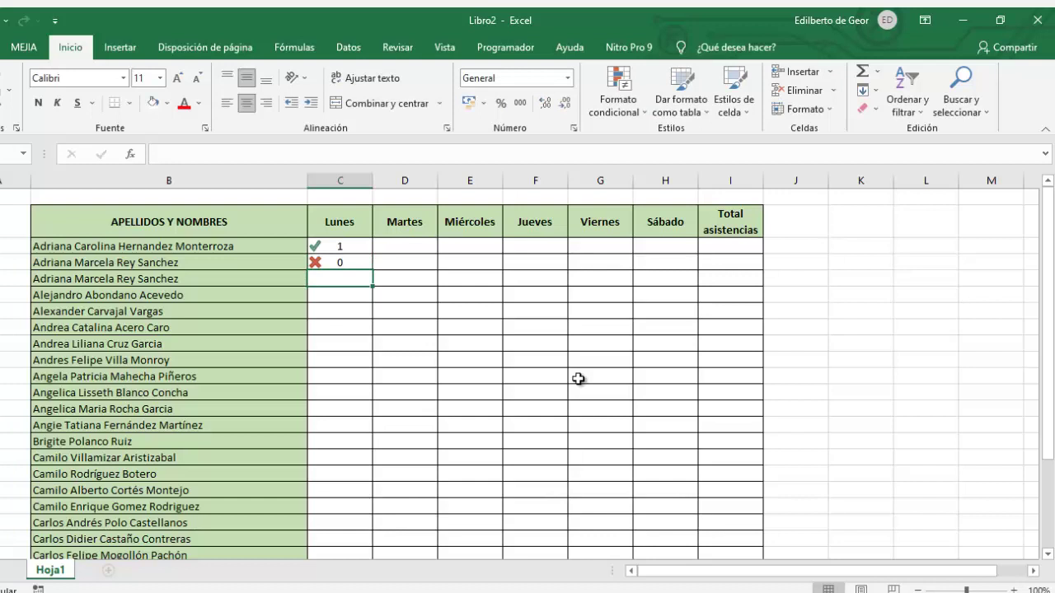
{"action": "type", "text": "1"}
{"action": "key", "text": "Return"}
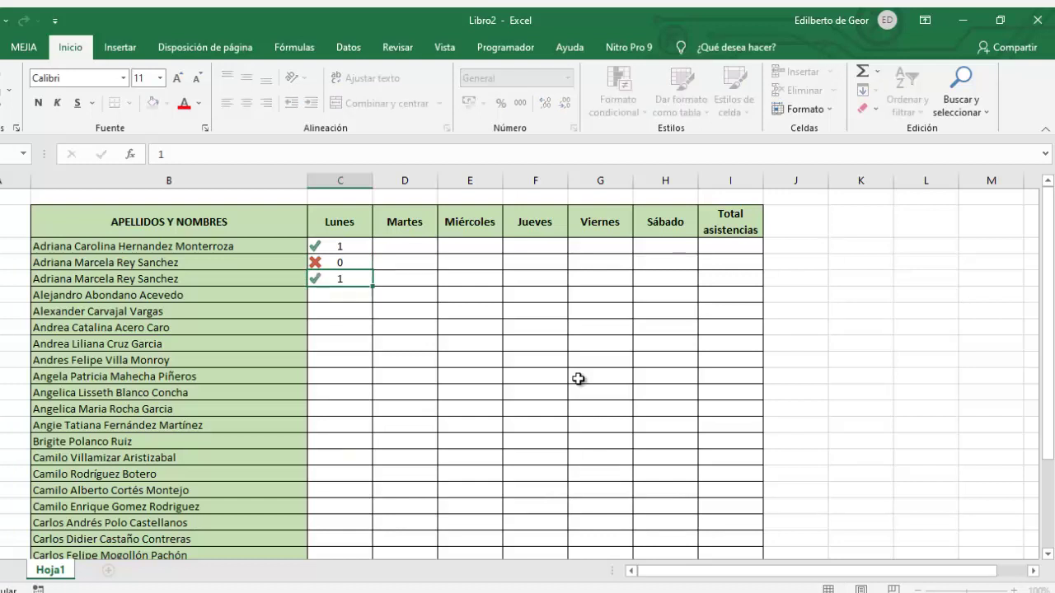
{"action": "type", "text": "1"}
{"action": "key", "text": "Return"}
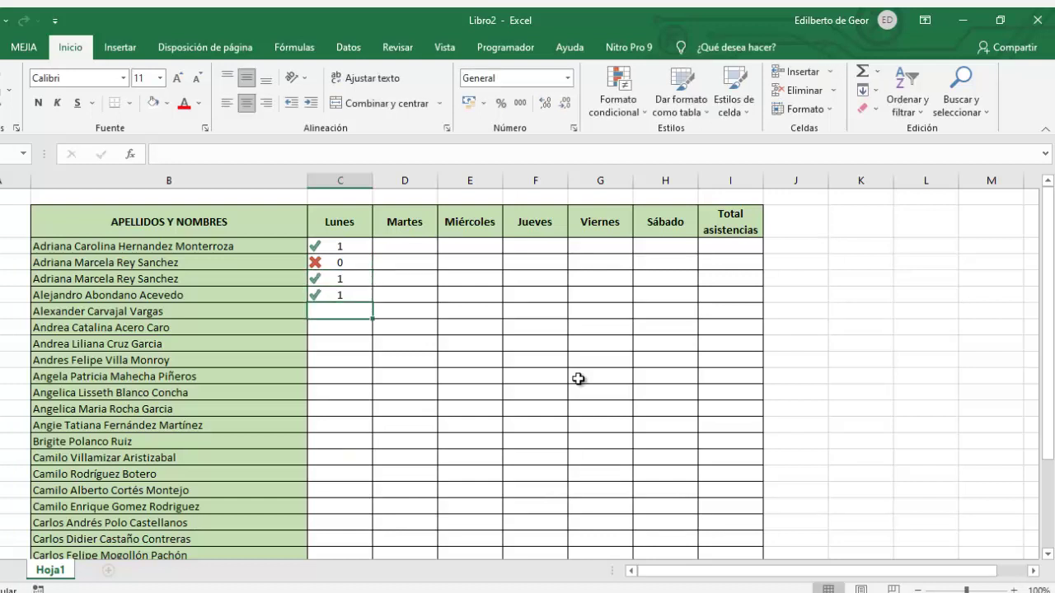
{"action": "type", "text": "0"}
{"action": "key", "text": "Return"}
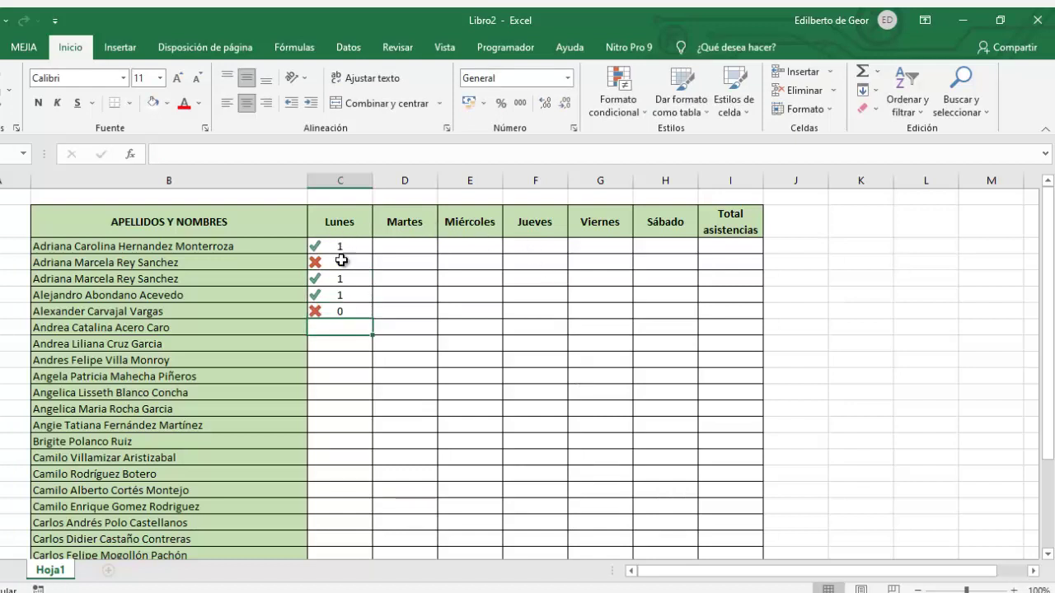
{"action": "mouse_move", "coordinate": [341, 253]}
{"action": "left_mouse_down"}
{"action": "mouse_move", "coordinate": [348, 561]}
{"action": "mouse_move", "coordinate": [346, 526]}
{"action": "left_mouse_up"}
- Enable Mostrar icono únicamente on the Lunes icon-set rule to hide the 1/0 values
{"action": "scroll", "coordinate": [337, 471], "scroll_direction": "up", "scroll_amount": 3}
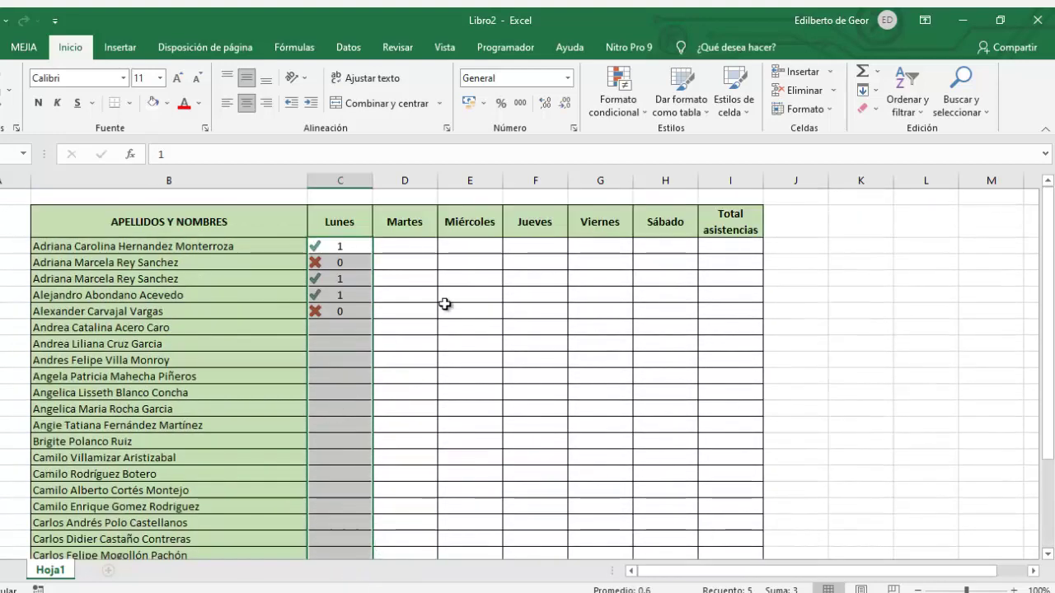
{"action": "left_click", "coordinate": [644, 118]}
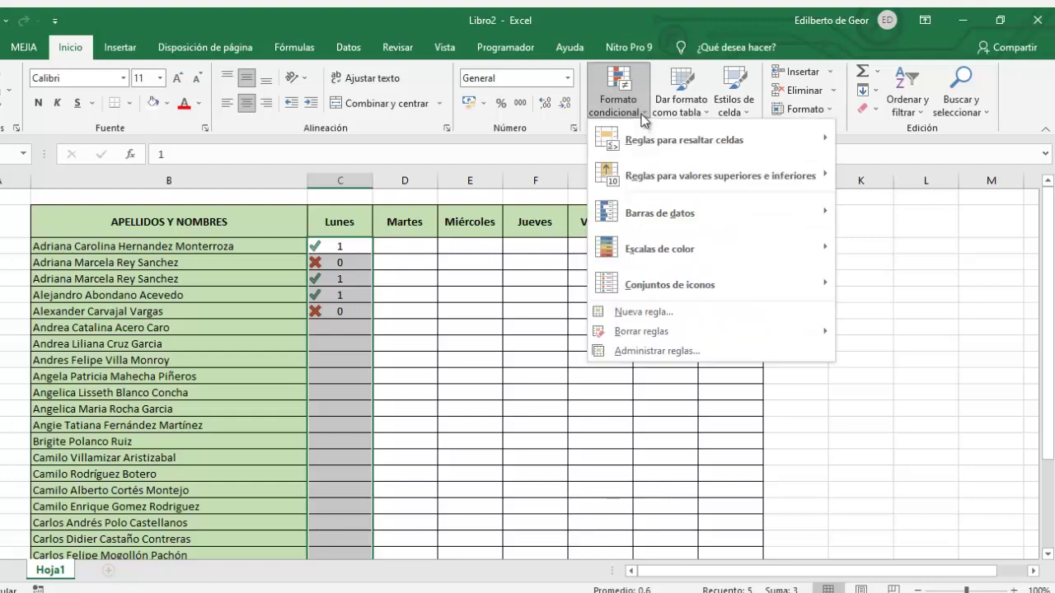
{"action": "left_click", "coordinate": [667, 346]}
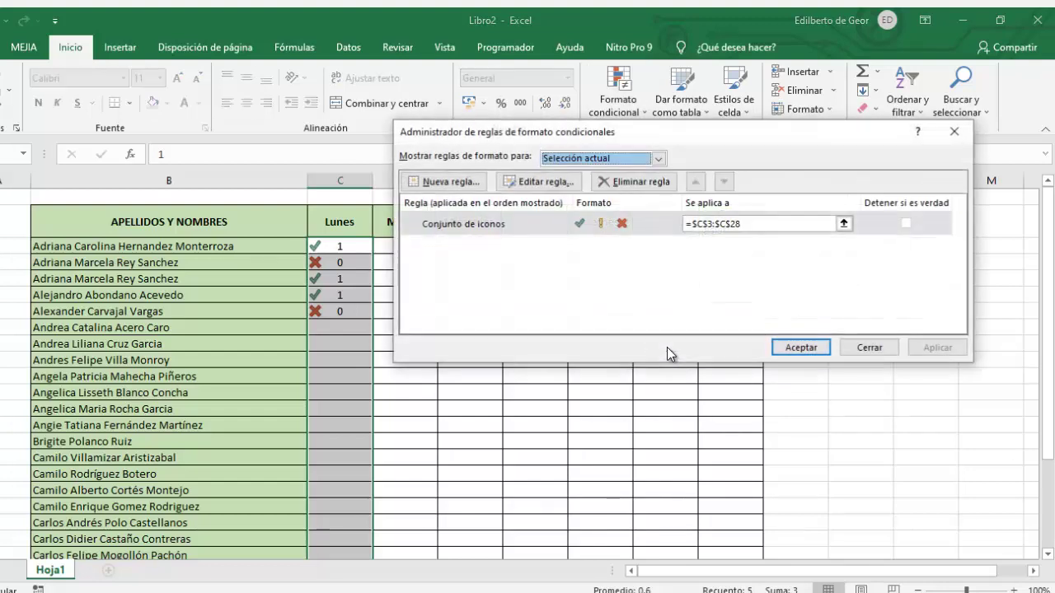
{"action": "left_click", "coordinate": [481, 228]}
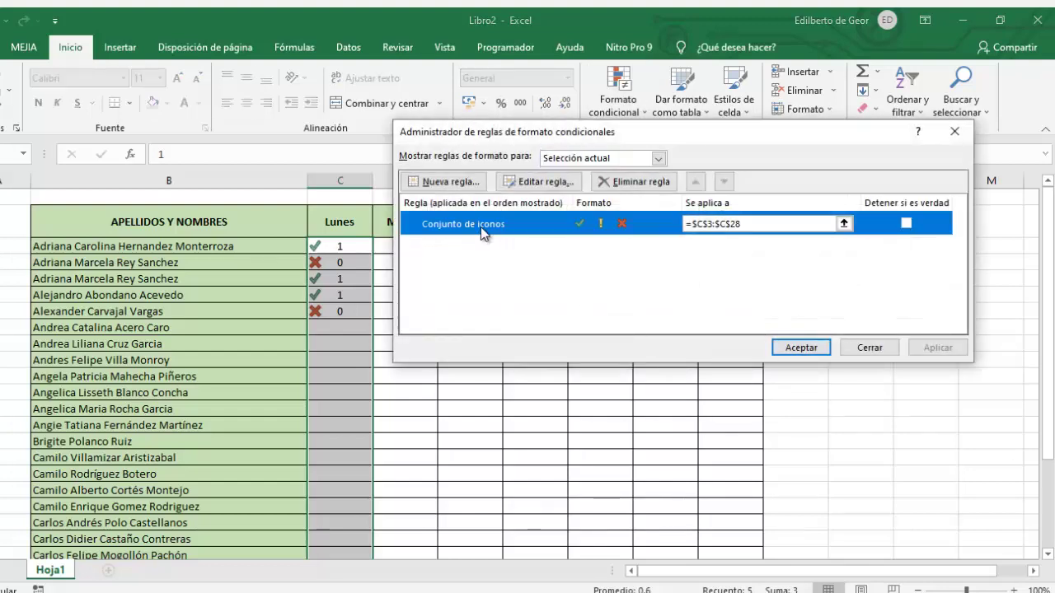
{"action": "left_click", "coordinate": [557, 184]}
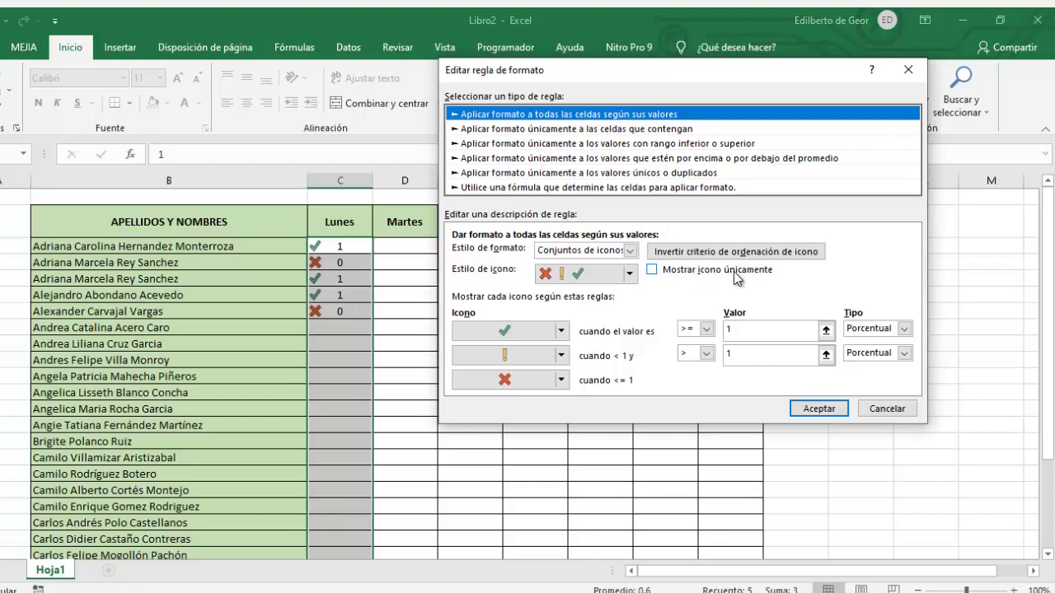
{"action": "left_click", "coordinate": [660, 275]}
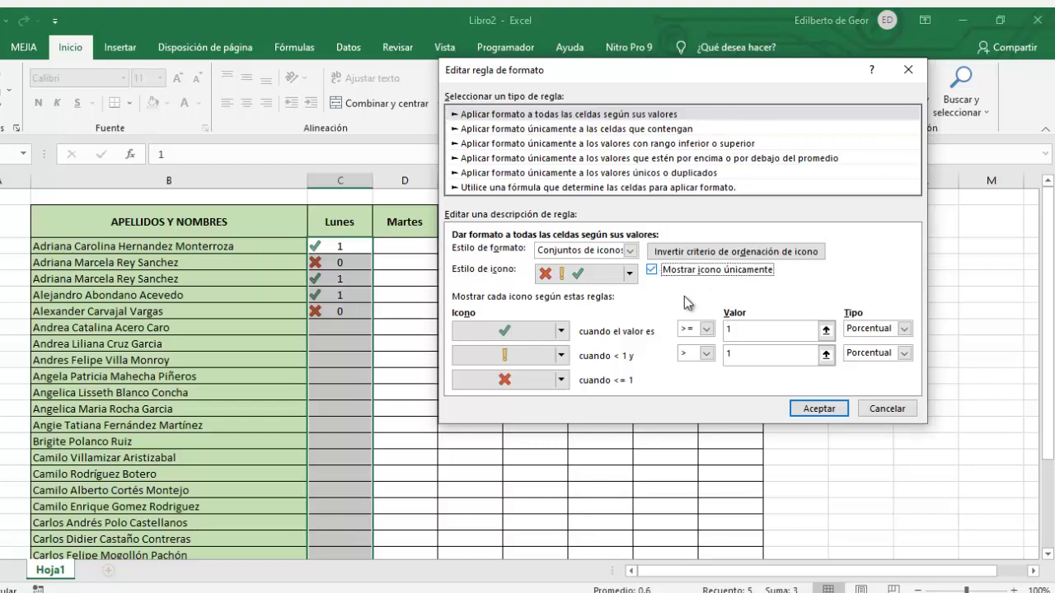
{"action": "left_click", "coordinate": [833, 410]}
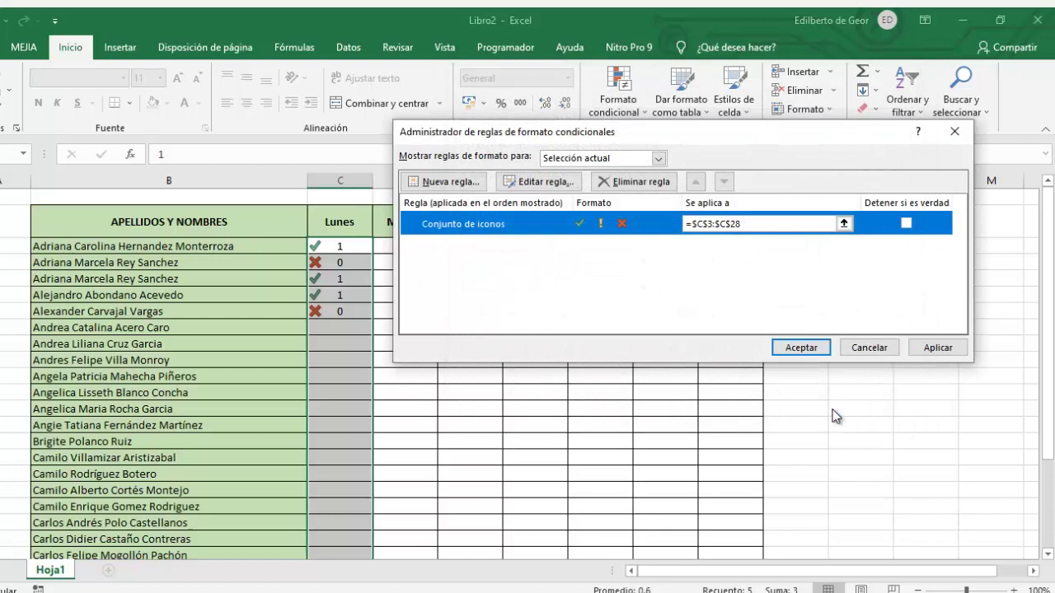
{"action": "left_click", "coordinate": [806, 349]}
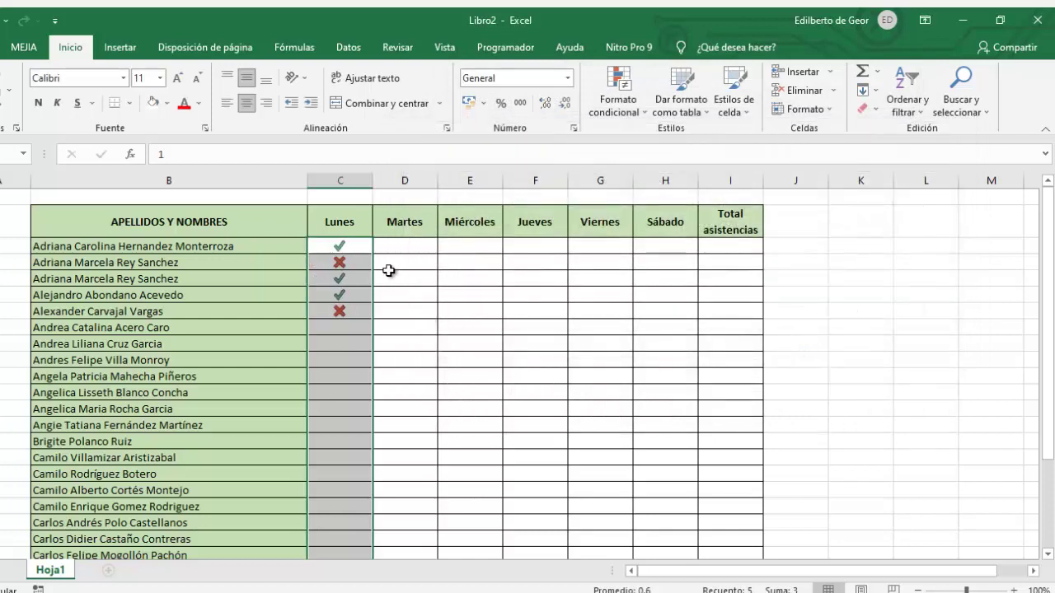
- Copy the five Lunes marks and paste them into the next five rows
{"action": "mouse_move", "coordinate": [337, 248]}
{"action": "left_mouse_down"}
{"action": "mouse_move", "coordinate": [330, 329]}
{"action": "mouse_move", "coordinate": [332, 312]}
{"action": "left_mouse_up"}
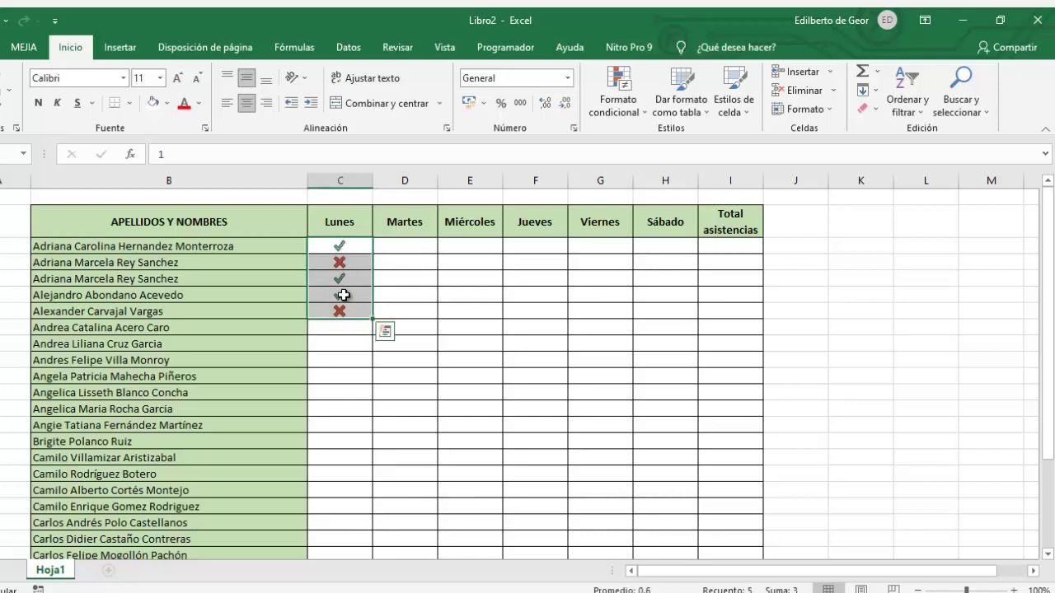
{"action": "left_click", "coordinate": [348, 360]}
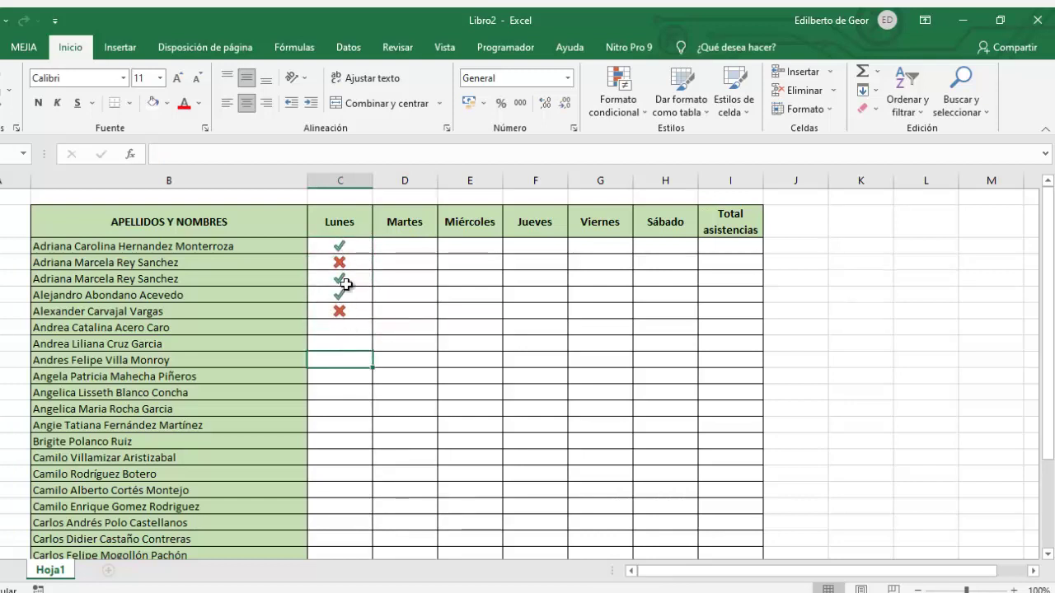
{"action": "left_click_drag", "start_coordinate": [340, 246], "coordinate": [344, 313]}
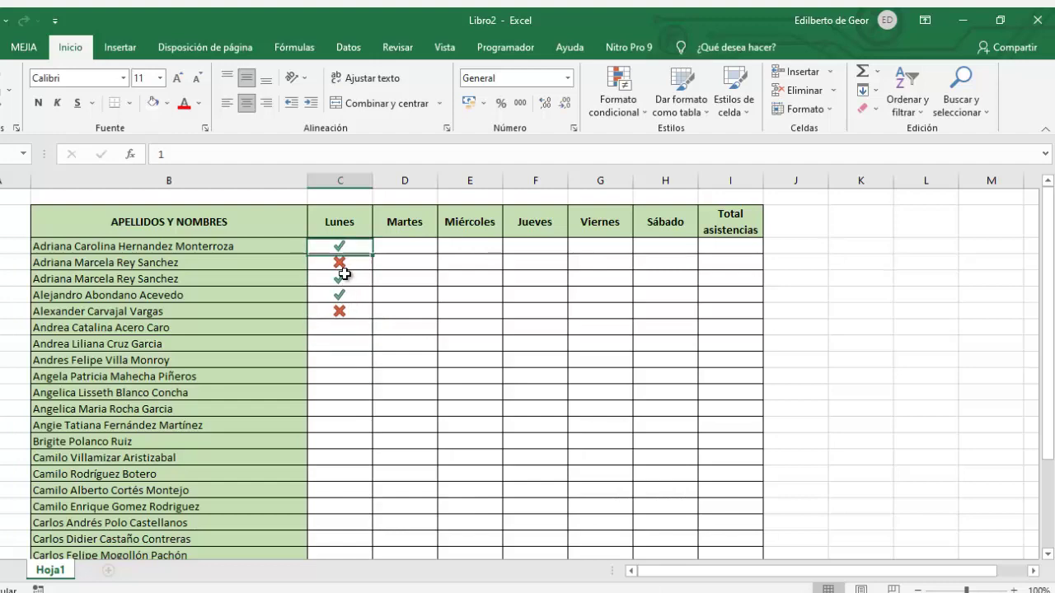
{"action": "key", "text": "ctrl+c"}
{"action": "left_click", "coordinate": [342, 327]}
{"action": "key", "text": "ctrl+v"}
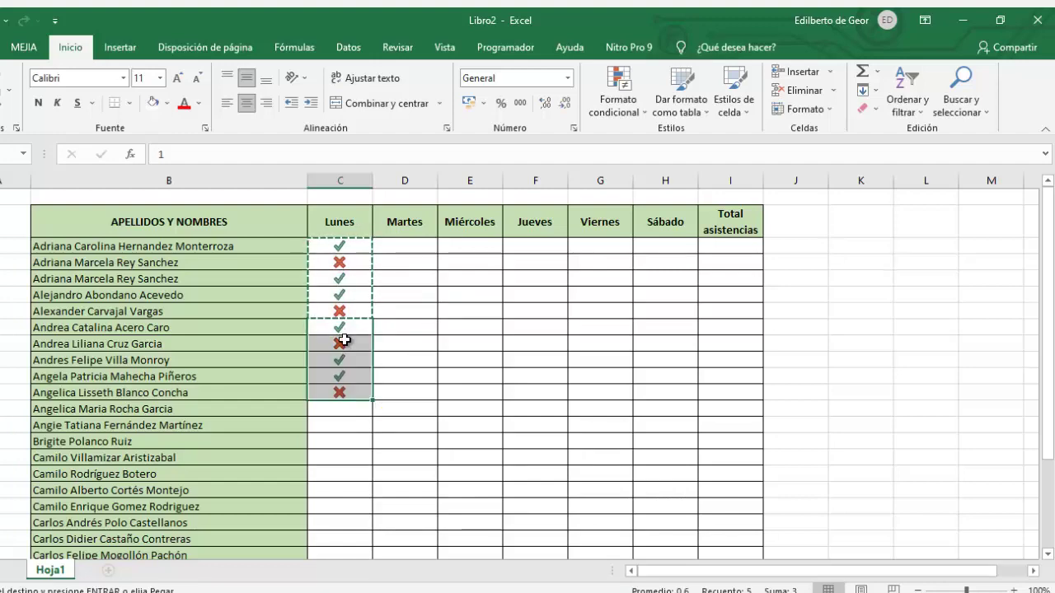
- Paste the five marks again further down to complete the Lunes column
{"action": "scroll", "coordinate": [344, 340], "scroll_direction": "down", "scroll_amount": 3}
{"action": "left_click", "coordinate": [342, 247]}
{"action": "key", "text": "ctrl+v"}
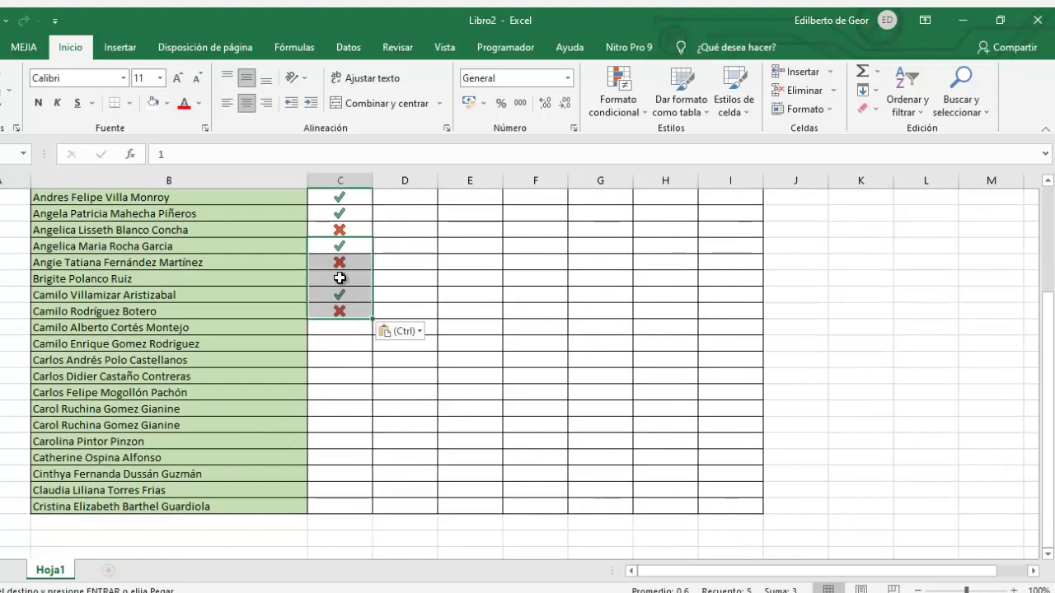
{"action": "left_click", "coordinate": [341, 325]}
{"action": "left_click", "coordinate": [466, 387]}
{"action": "scroll", "coordinate": [435, 365], "scroll_direction": "up", "scroll_amount": 4}
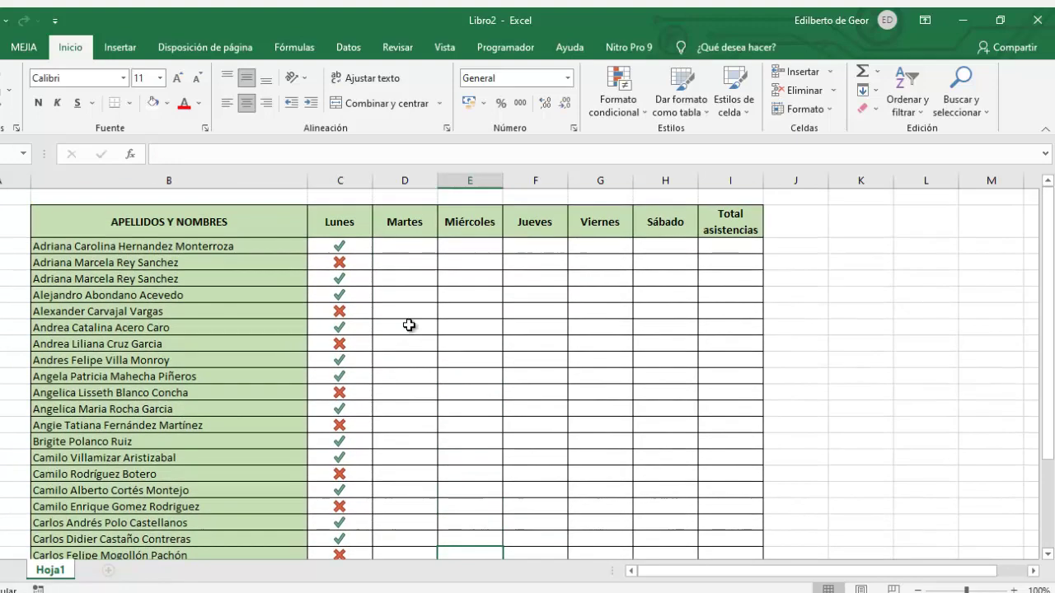
{"action": "scroll", "coordinate": [408, 326], "scroll_direction": "down", "scroll_amount": 1}
{"action": "scroll", "coordinate": [396, 272], "scroll_direction": "up", "scroll_amount": 1}
{"action": "left_click", "coordinate": [403, 247]}
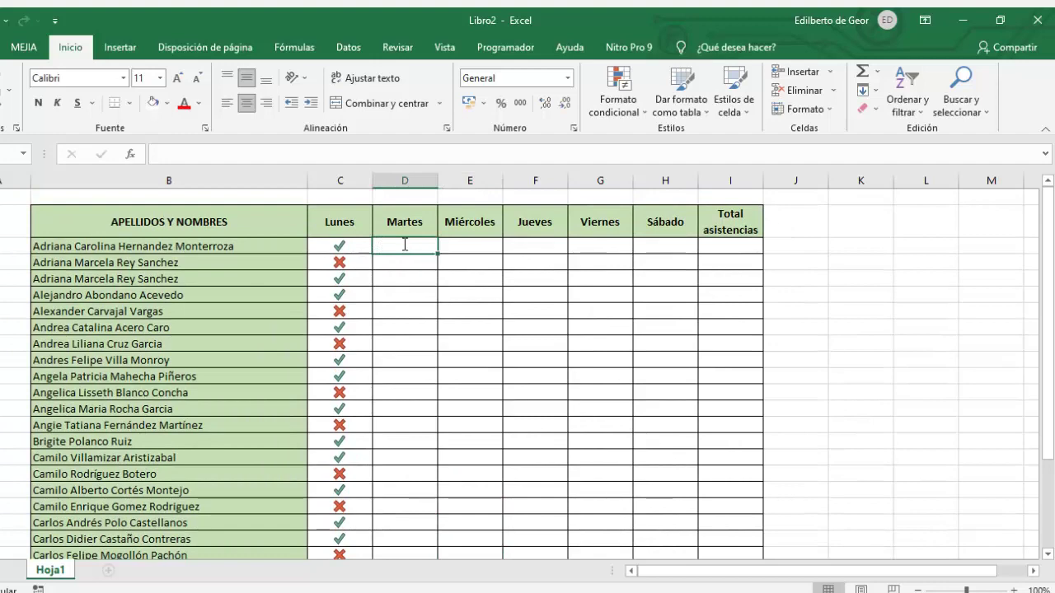
- Enter Martes attendance 1, 0, 1, 0, 0 for the first five students
{"action": "double_click", "coordinate": [405, 245]}
{"action": "type", "text": "1"}
{"action": "key", "text": "Return"}
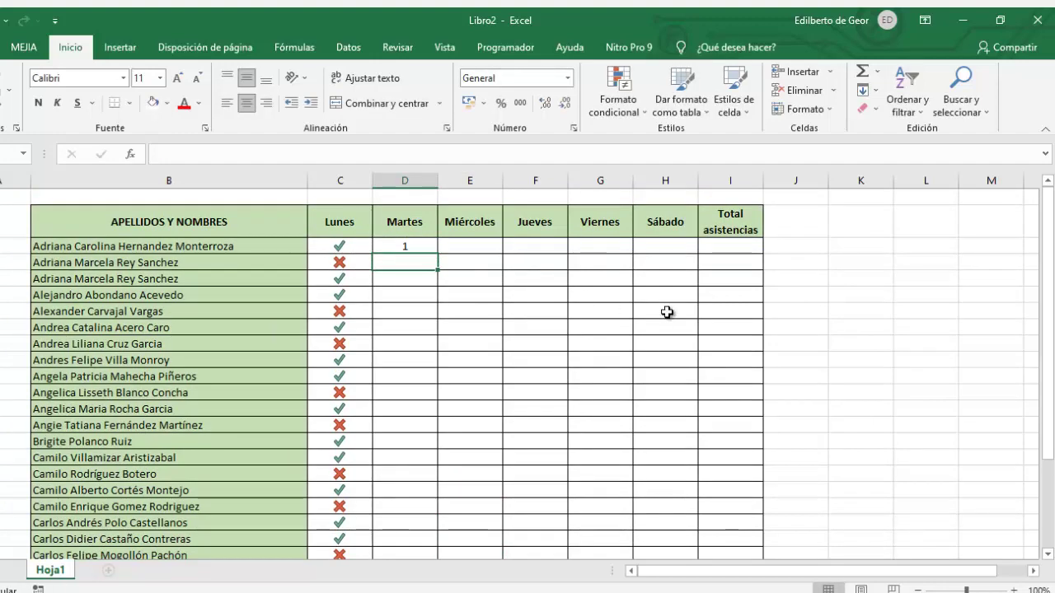
{"action": "type", "text": "0"}
{"action": "key", "text": "Return"}
{"action": "type", "text": "1"}
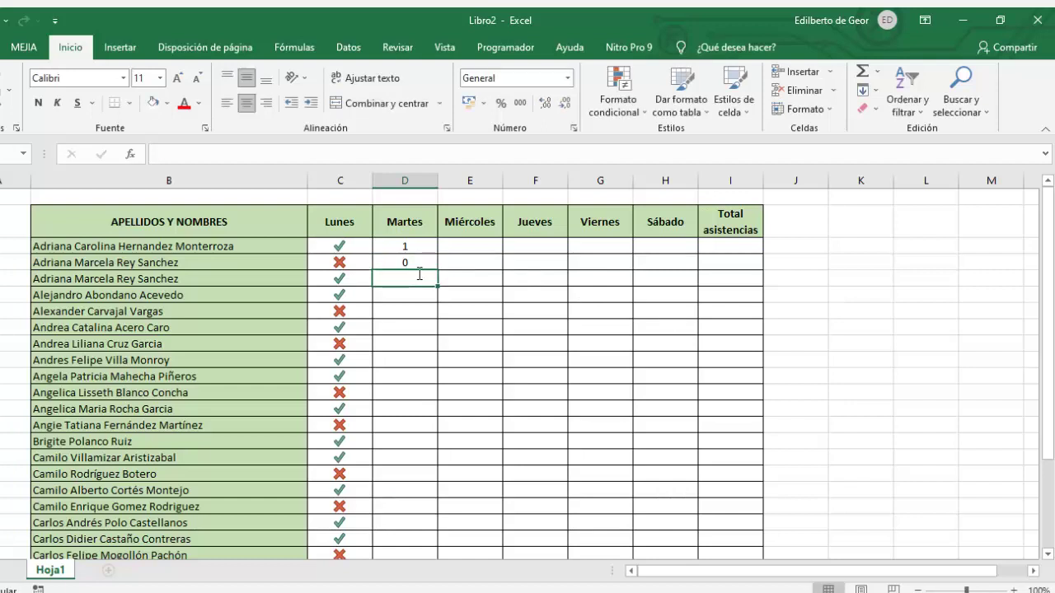
{"action": "key", "text": "Return"}
{"action": "type", "text": "0"}
{"action": "key", "text": "Return"}
{"action": "type", "text": "0"}
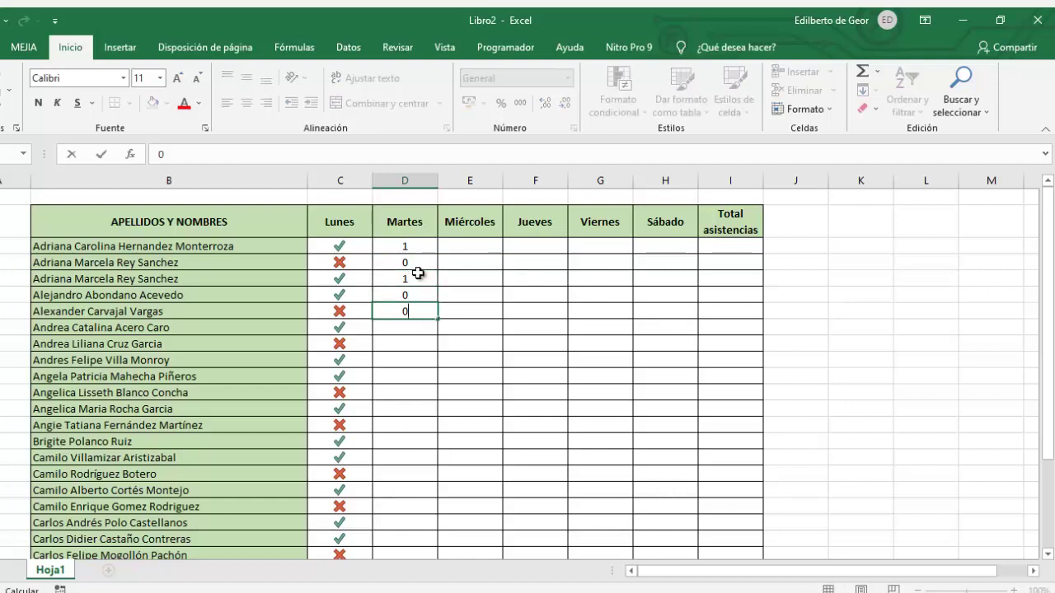
{"action": "key", "text": "Return"}
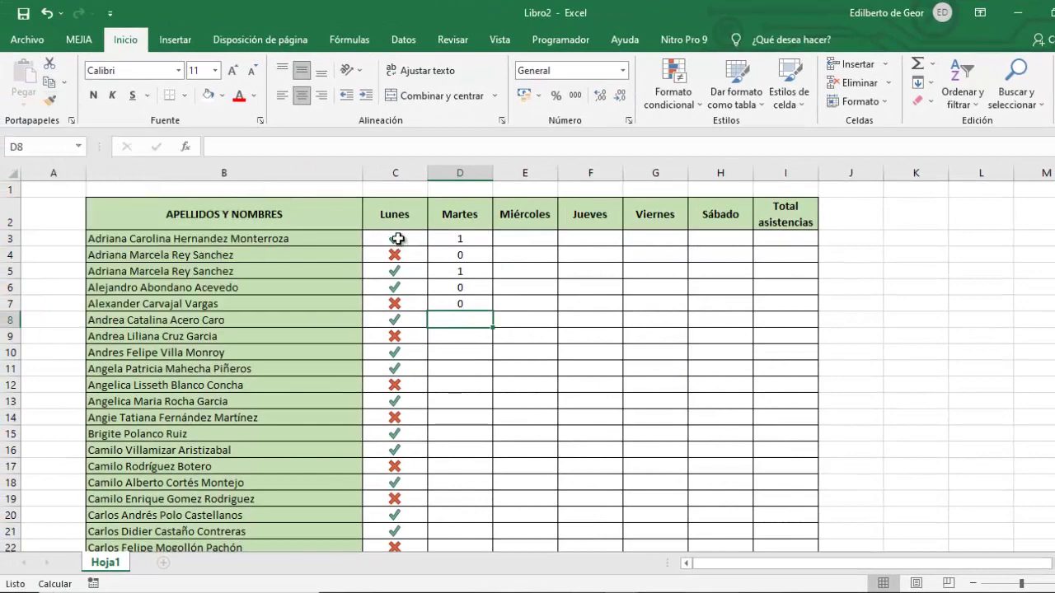
- Copy the Lunes icon-set formatting onto the Martes column with Format Painter
{"action": "mouse_move", "coordinate": [393, 239]}
{"action": "left_mouse_down"}
{"action": "mouse_move", "coordinate": [396, 540]}
{"action": "mouse_move", "coordinate": [453, 159]}
{"action": "mouse_move", "coordinate": [447, 230]}
{"action": "left_mouse_up"}
{"action": "left_click", "coordinate": [50, 99]}
{"action": "scroll", "coordinate": [448, 247], "scroll_direction": "up", "scroll_amount": 3}
{"action": "scroll", "coordinate": [447, 297], "scroll_direction": "up", "scroll_amount": 3}
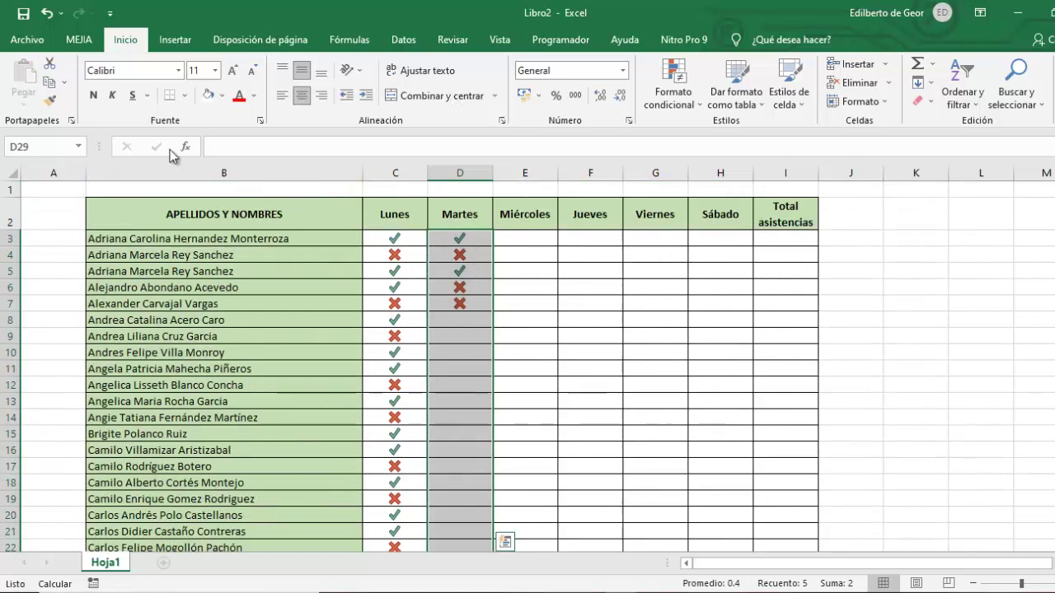
- Paint the Martes icon-set formatting across Miércoles to Sábado, columns E to H
{"action": "left_click", "coordinate": [47, 98]}
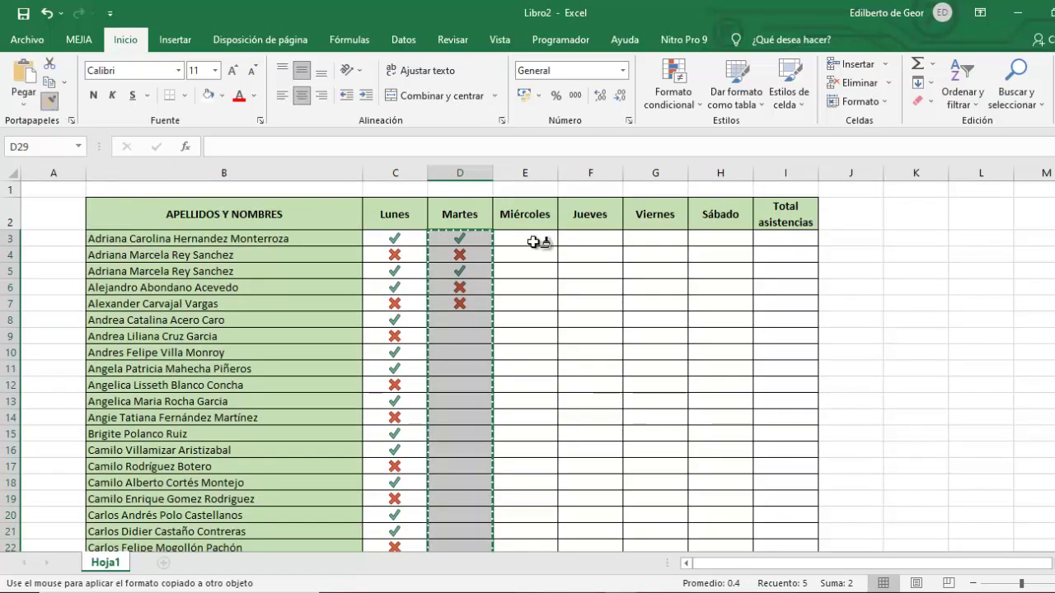
{"action": "mouse_move", "coordinate": [536, 239]}
{"action": "left_mouse_down"}
{"action": "mouse_move", "coordinate": [798, 404]}
{"action": "mouse_move", "coordinate": [713, 531]}
{"action": "left_mouse_up"}
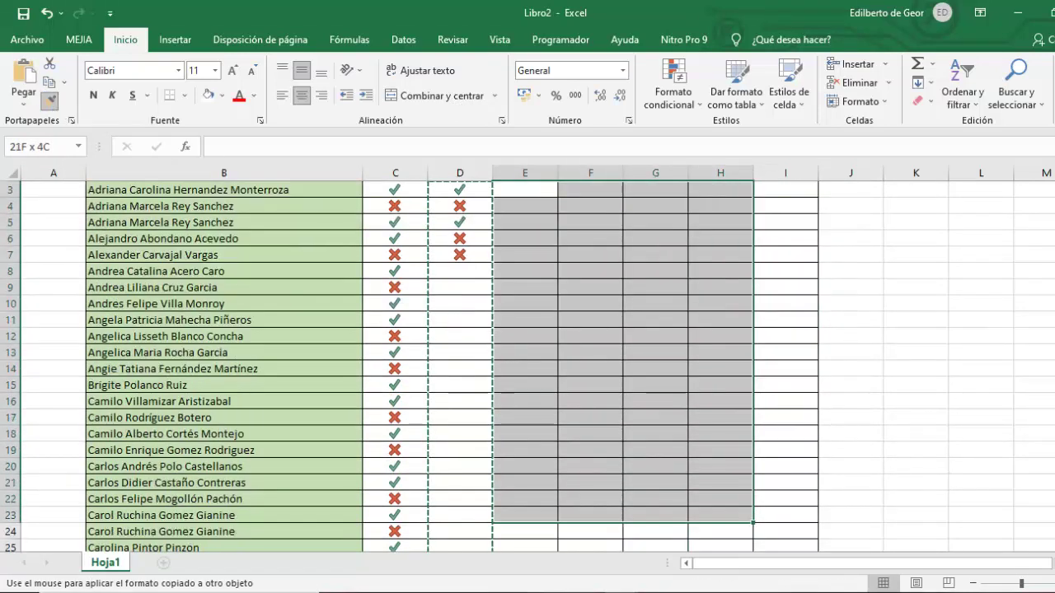
{"action": "scroll", "coordinate": [683, 491], "scroll_direction": "up", "scroll_amount": 3}
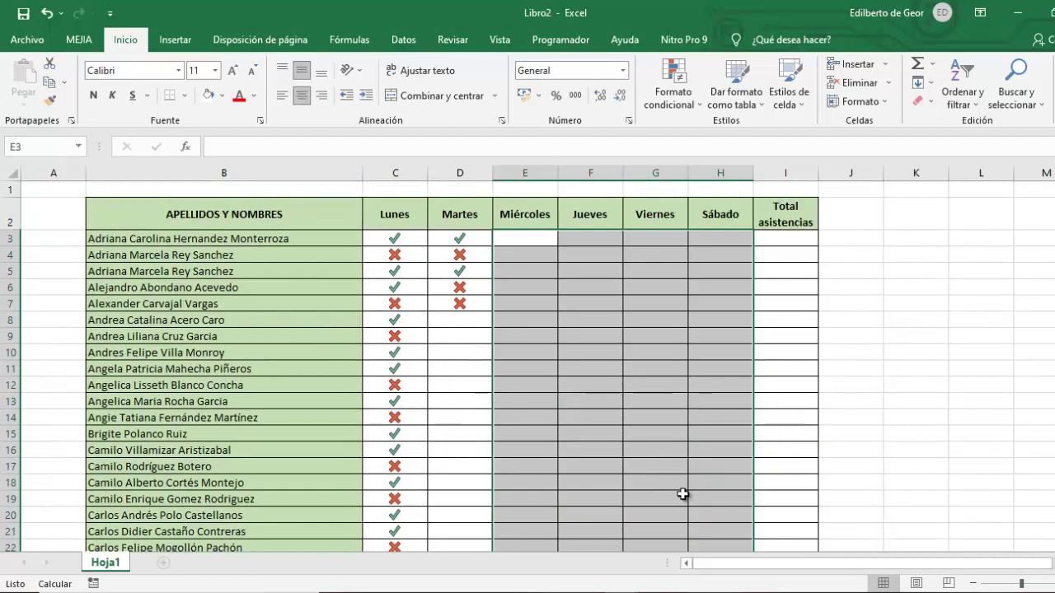
{"action": "left_click_drag", "start_coordinate": [714, 531], "coordinate": [683, 492]}
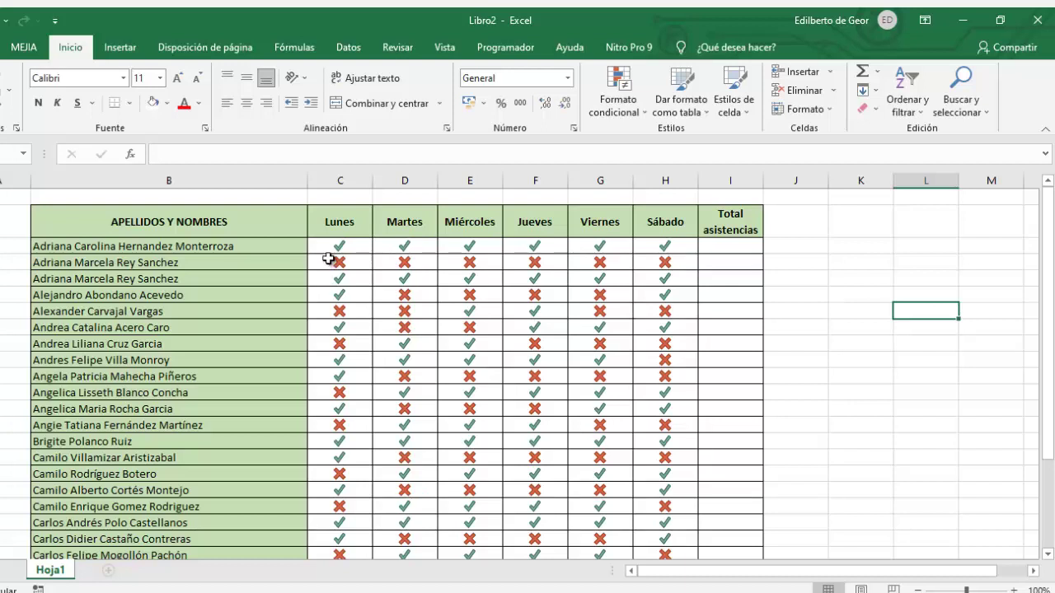
{"action": "left_click", "coordinate": [359, 243]}
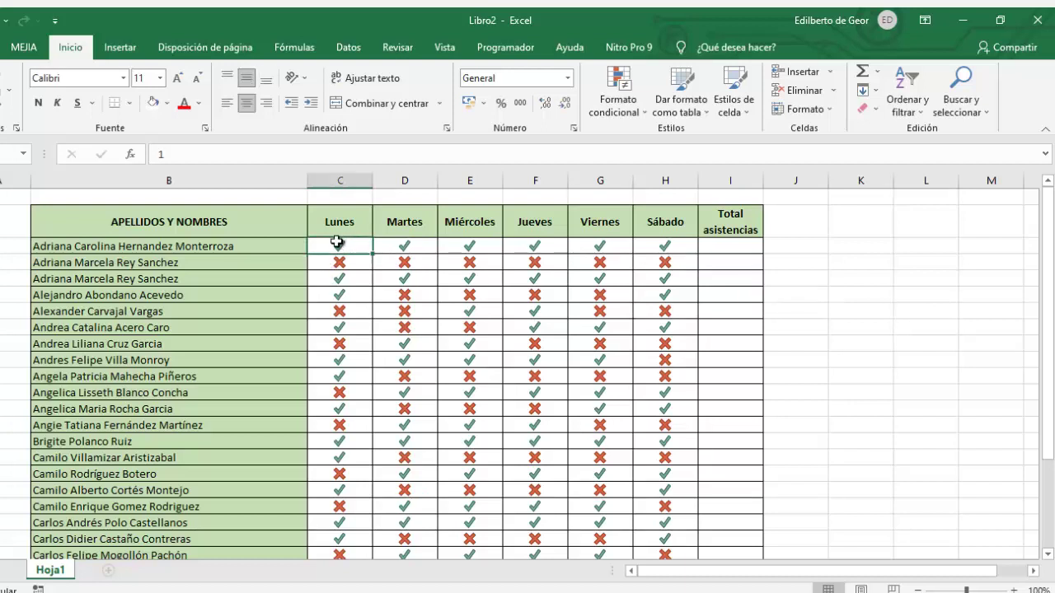
{"action": "left_click", "coordinate": [351, 260]}
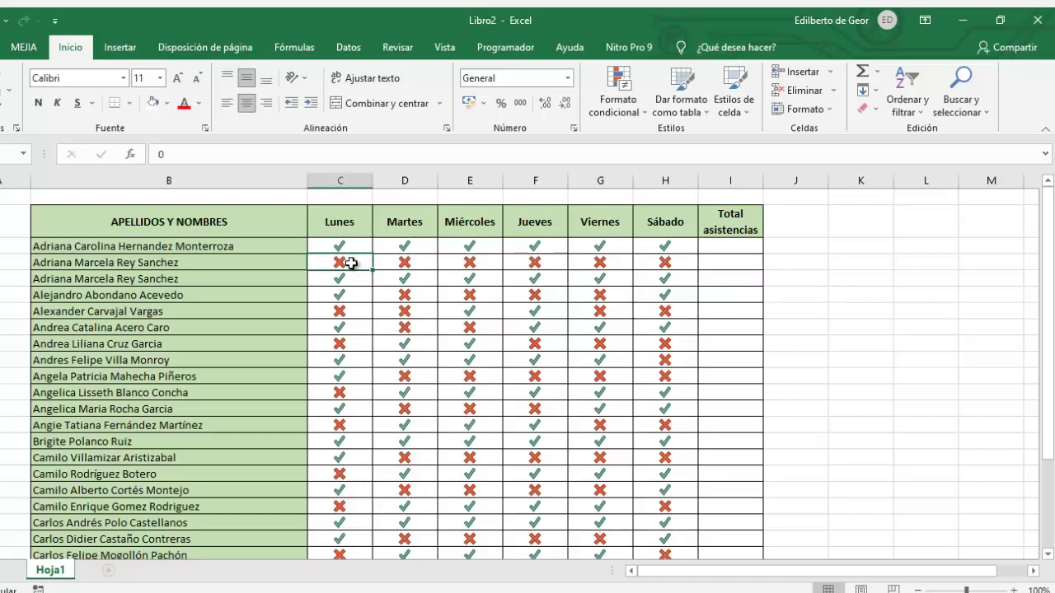
- Enter =SUMA(C3:H3) in I3 to total the first student's Lunes–Sábado attendance, showing 6
{"action": "left_click", "coordinate": [729, 245]}
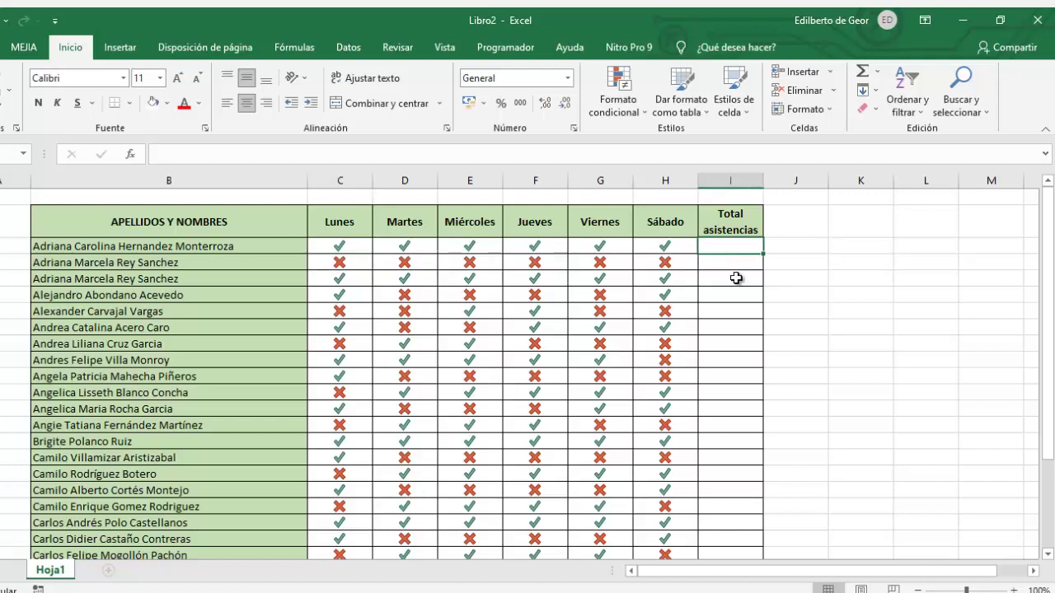
{"action": "type", "text": "=S"}
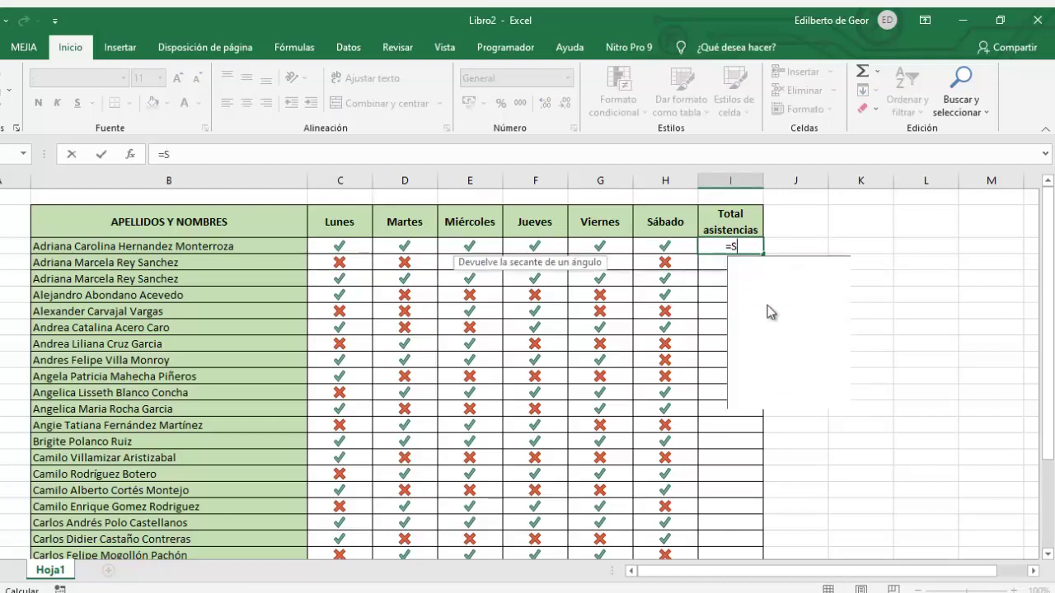
{"action": "type", "text": "UM"}
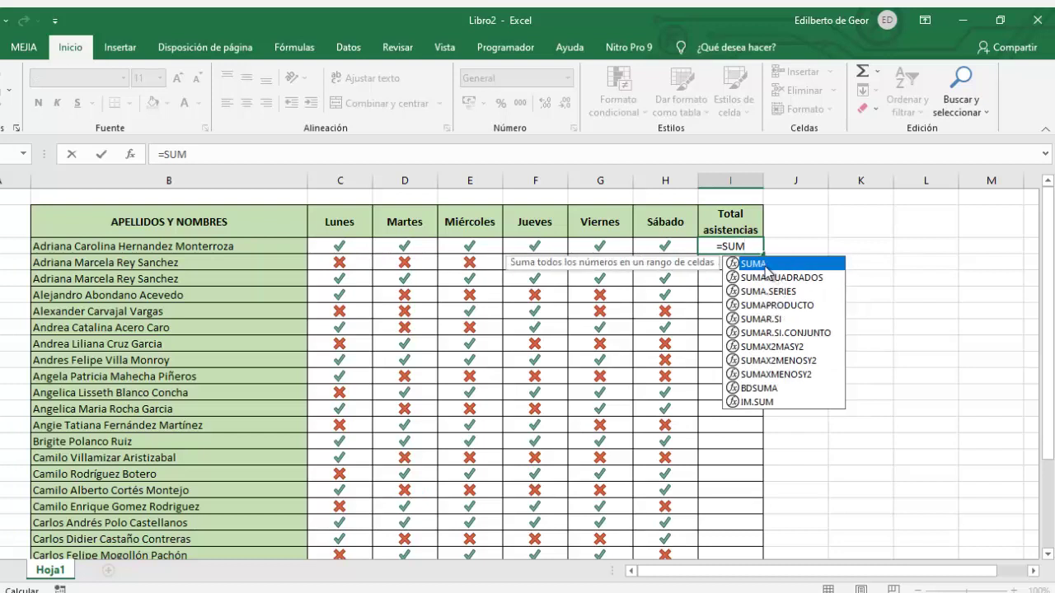
{"action": "double_click", "coordinate": [754, 266]}
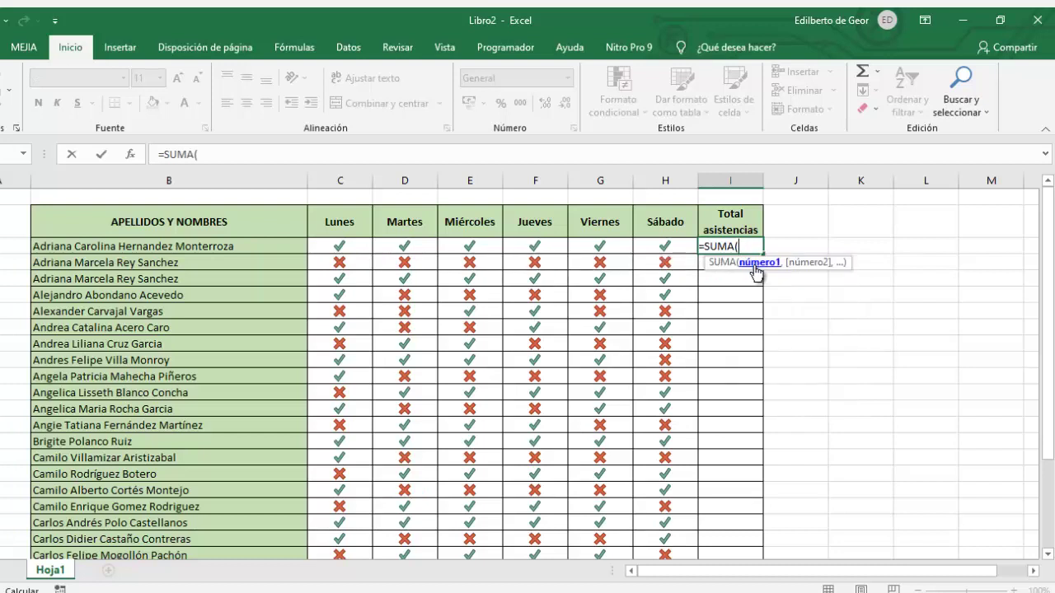
{"action": "left_click_drag", "start_coordinate": [354, 250], "coordinate": [680, 253]}
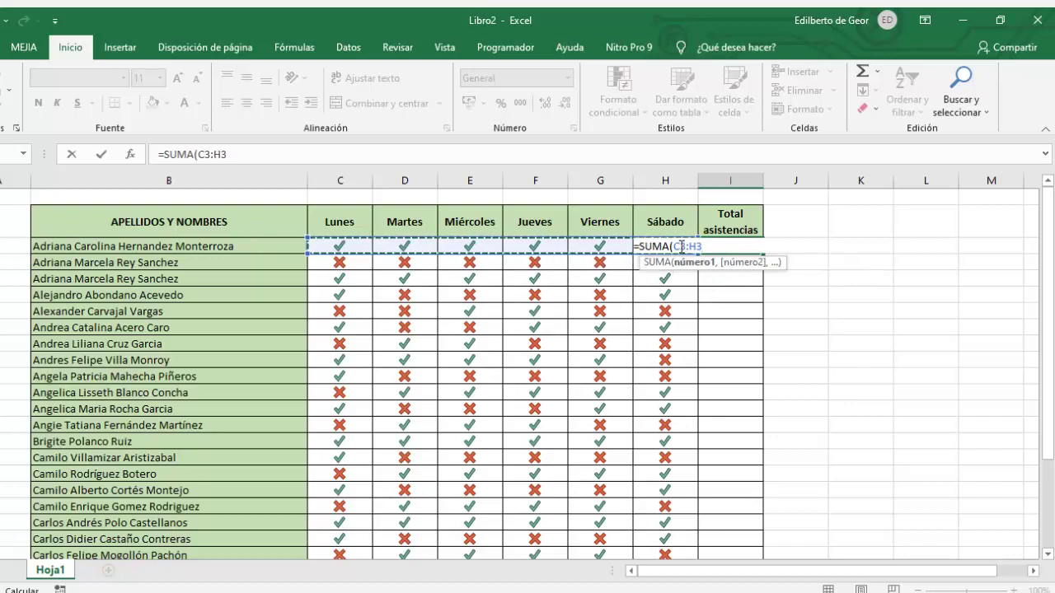
{"action": "key", "text": "Return"}
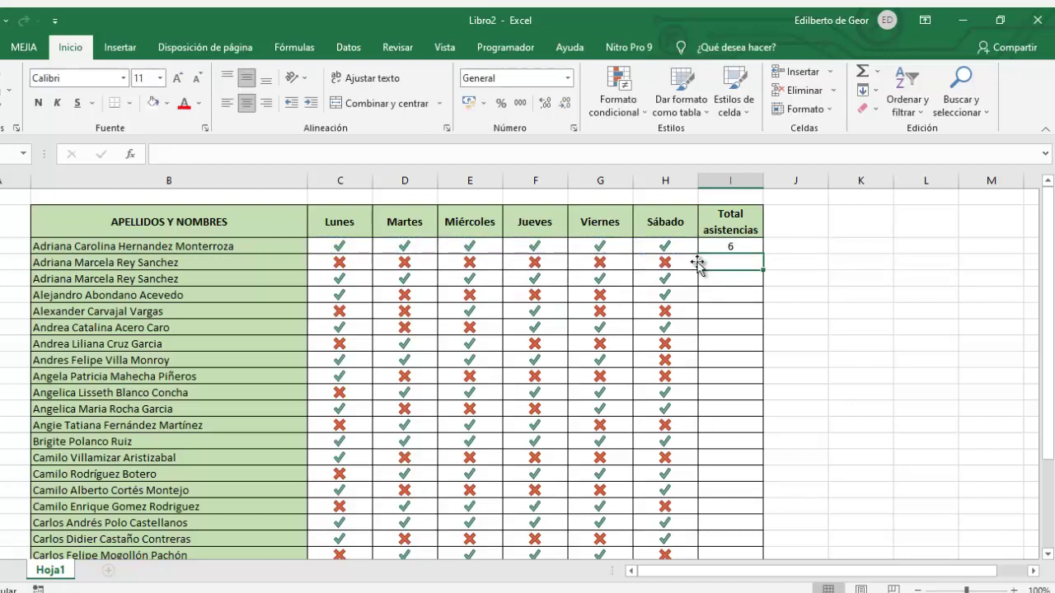
- Make the first student's total in I3 bold at 14 point
{"action": "left_click", "coordinate": [733, 249]}
{"action": "left_click", "coordinate": [38, 103]}
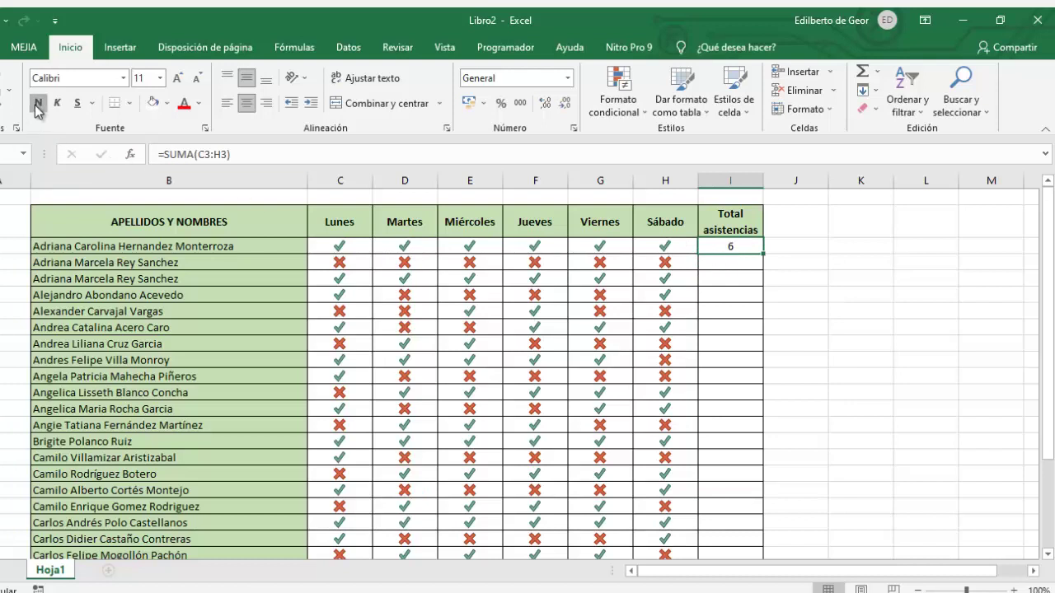
{"action": "left_click", "coordinate": [178, 78]}
{"action": "left_click", "coordinate": [178, 78]}
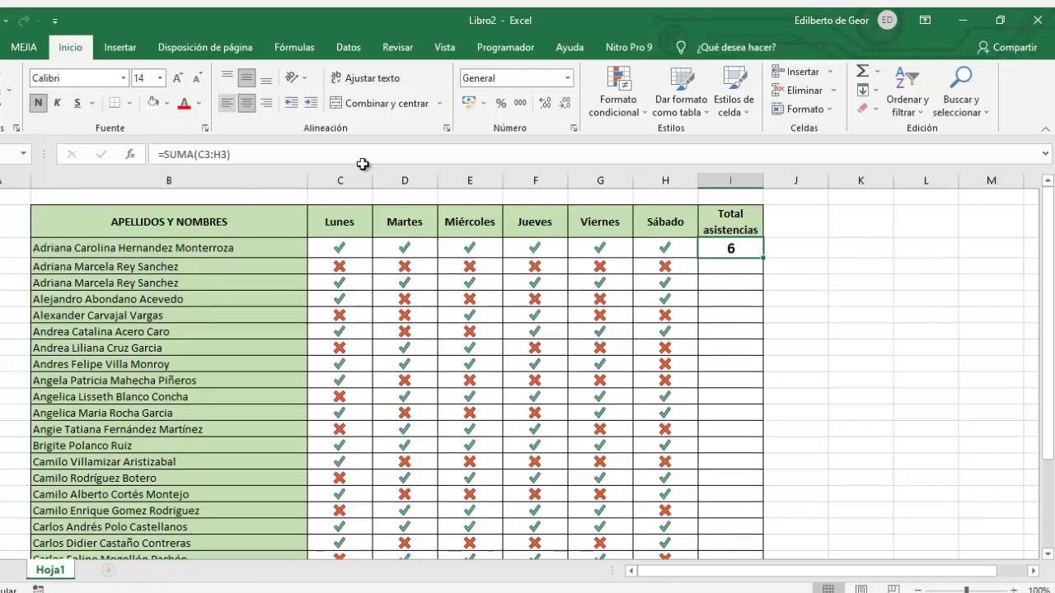
- Fill the SUMA total down column I for every student (6, 0, 6, 2…)
{"action": "double_click", "coordinate": [766, 260]}
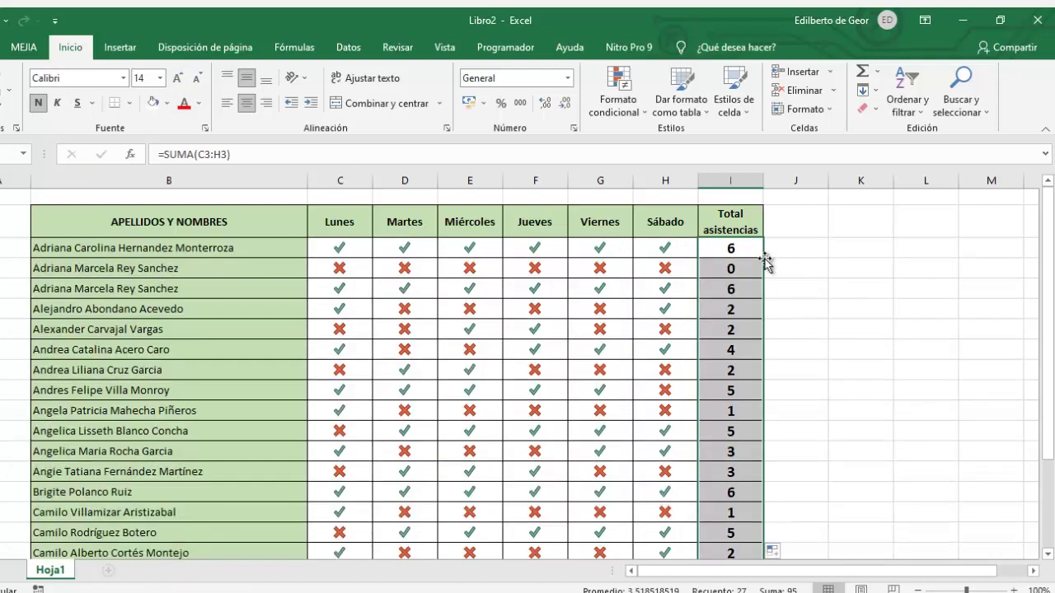
{"action": "scroll", "coordinate": [752, 265], "scroll_direction": "down", "scroll_amount": 4}
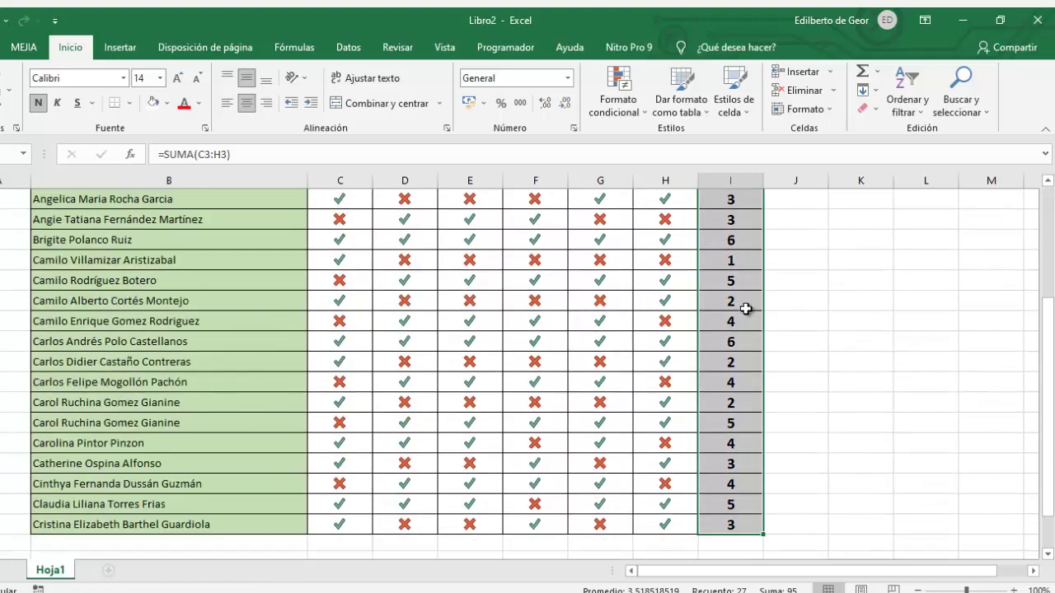
{"action": "scroll", "coordinate": [744, 302], "scroll_direction": "down", "scroll_amount": 1}
{"action": "left_click", "coordinate": [805, 417]}
{"action": "scroll", "coordinate": [805, 417], "scroll_direction": "up", "scroll_amount": 4}
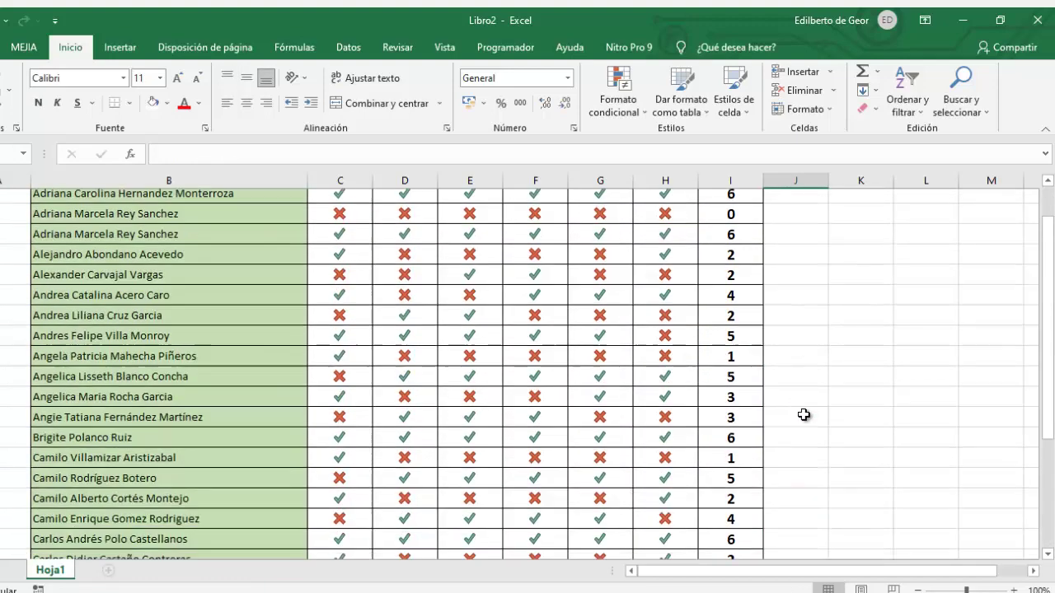
{"action": "scroll", "coordinate": [800, 406], "scroll_direction": "up", "scroll_amount": 1}
- Enter 1 in F4 so the second student's Jueves shows a check and their total becomes 1
{"action": "left_click", "coordinate": [535, 269]}
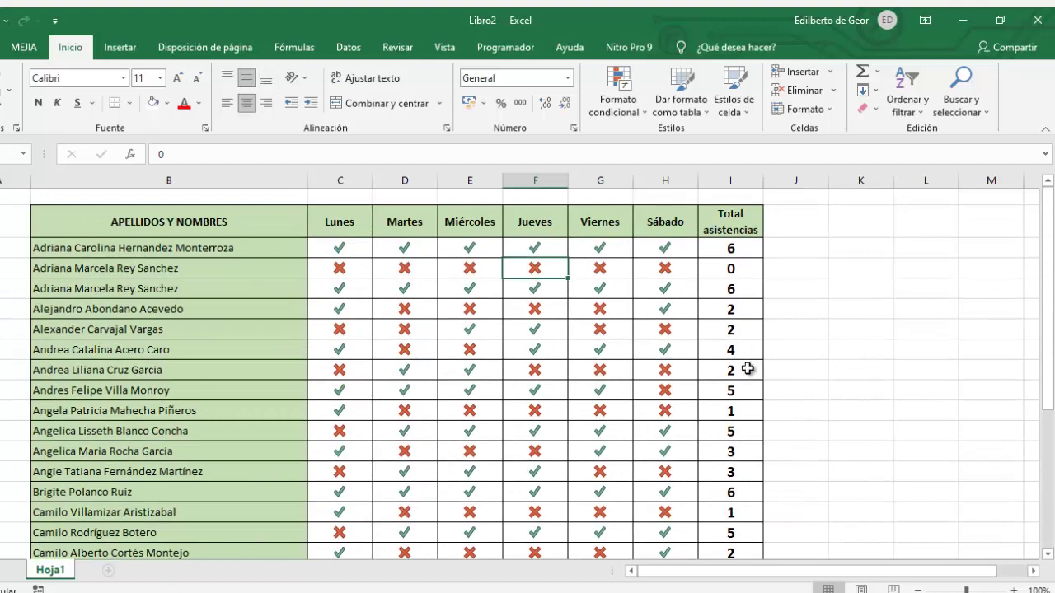
{"action": "type", "text": "1"}
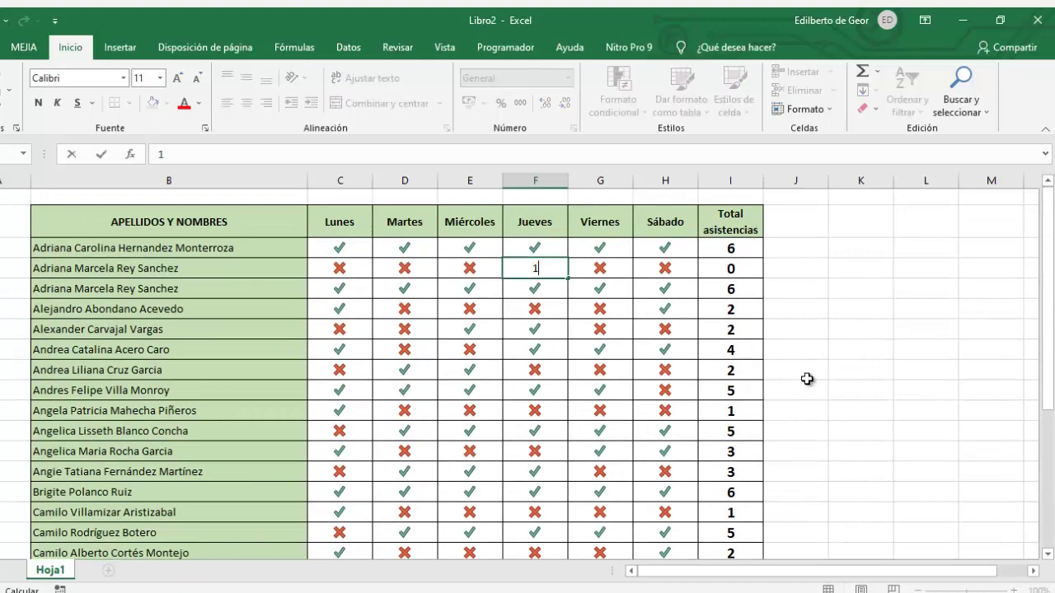
{"action": "left_click", "coordinate": [837, 375]}
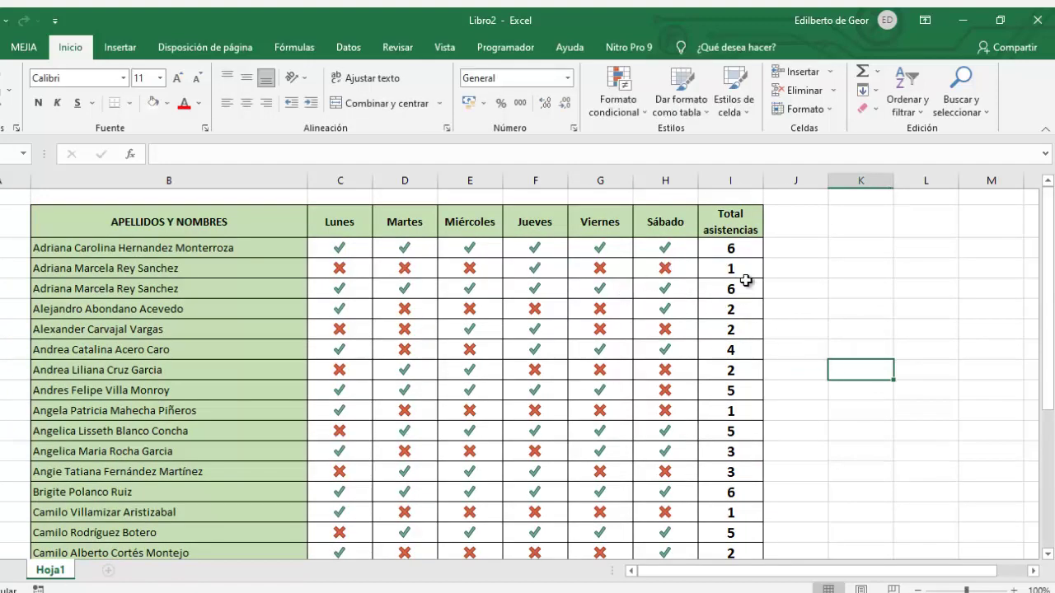
{"action": "scroll", "coordinate": [736, 296], "scroll_direction": "down", "scroll_amount": 1}
{"action": "scroll", "coordinate": [733, 334], "scroll_direction": "down", "scroll_amount": 2}
{"action": "scroll", "coordinate": [732, 346], "scroll_direction": "up", "scroll_amount": 3}
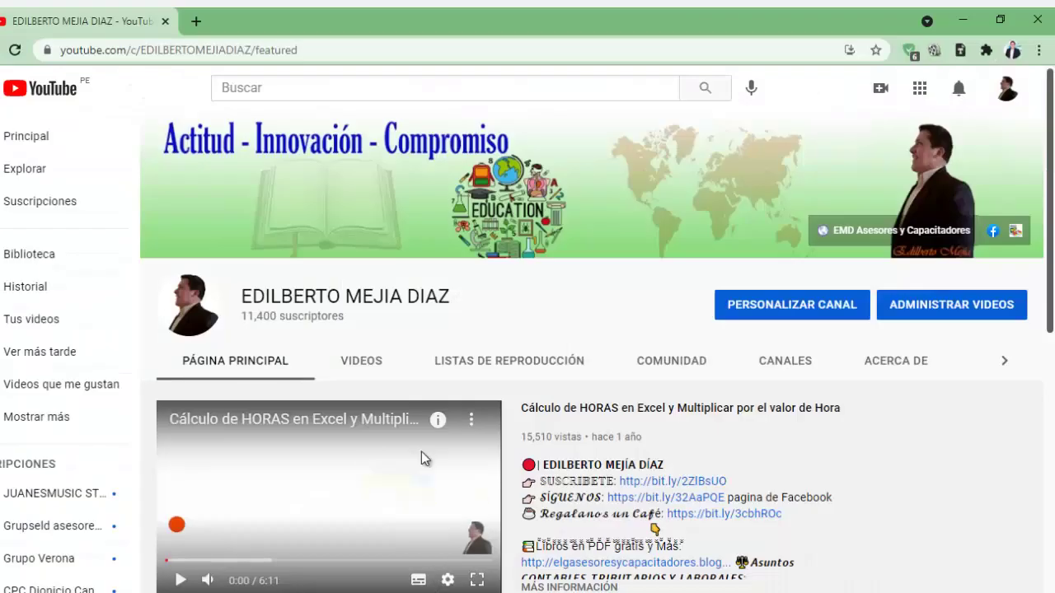
- Scroll the YouTube channel home page to show its featured video and popular videos row
{"action": "scroll", "coordinate": [604, 320], "scroll_direction": "down", "scroll_amount": 1}
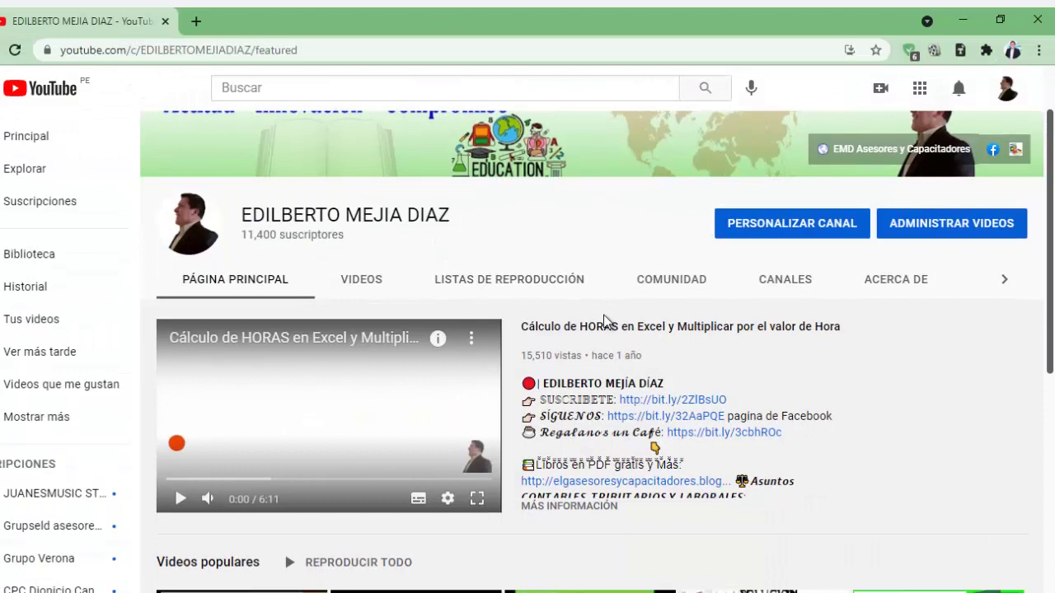